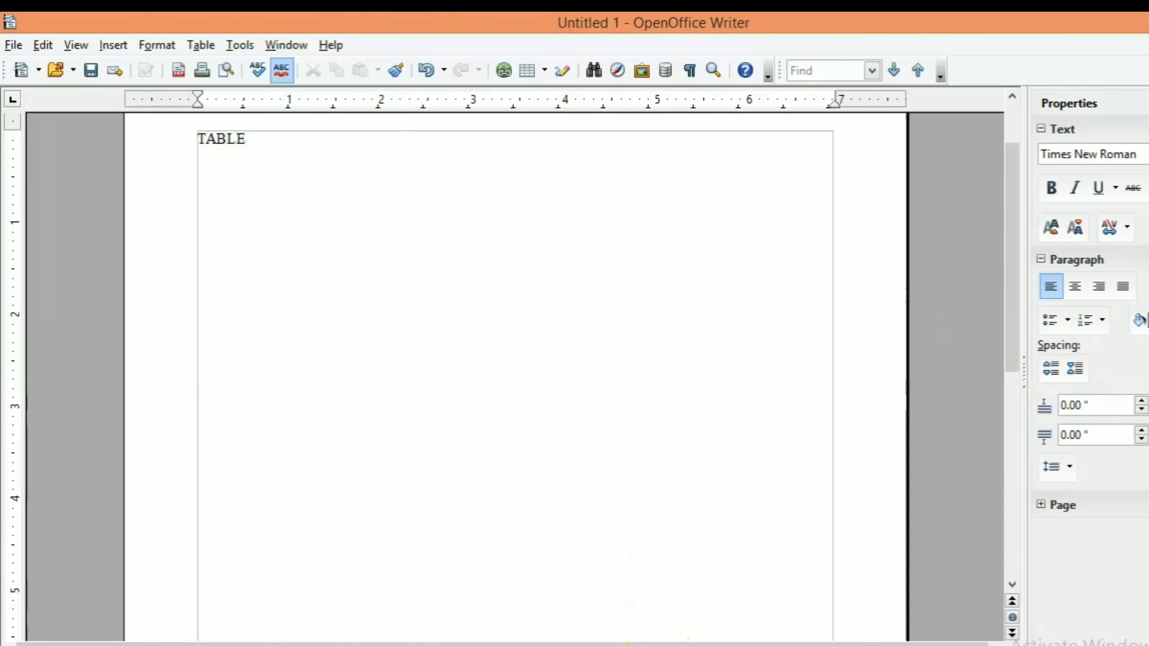
- Switch from the TABLE document to the Calc spreadsheet with the marks table
key("alt+Tab")
key("alt+Tab")
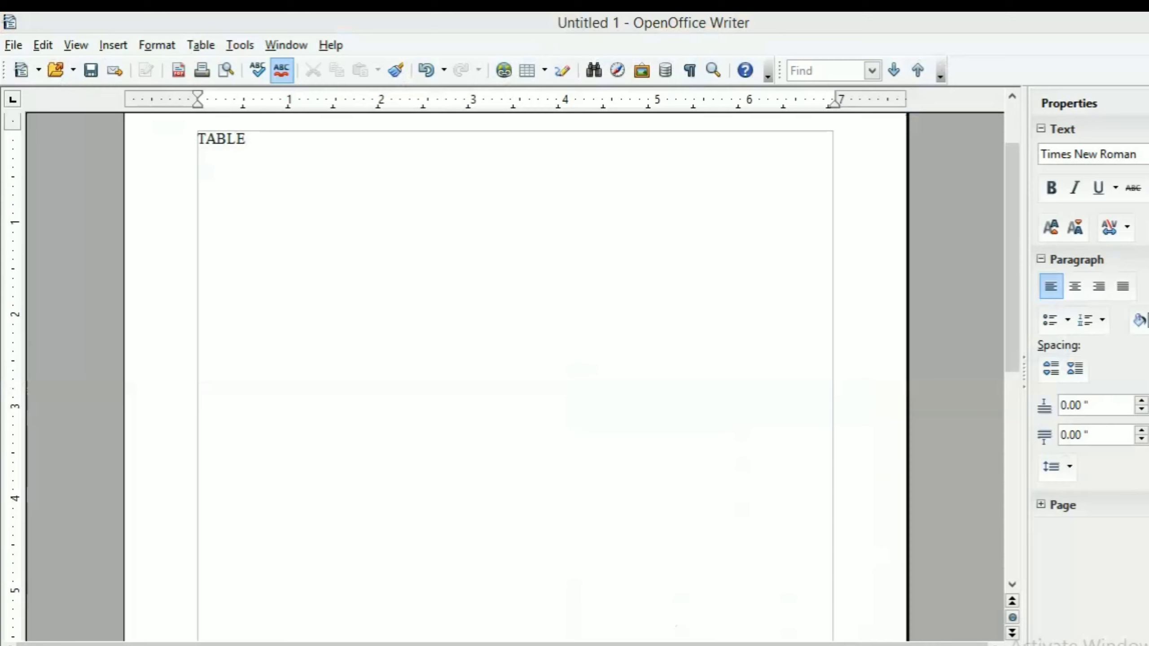
- Select the colored ROLLNO–RESULT table in B3:E6 and copy it
left_click(757, 631)
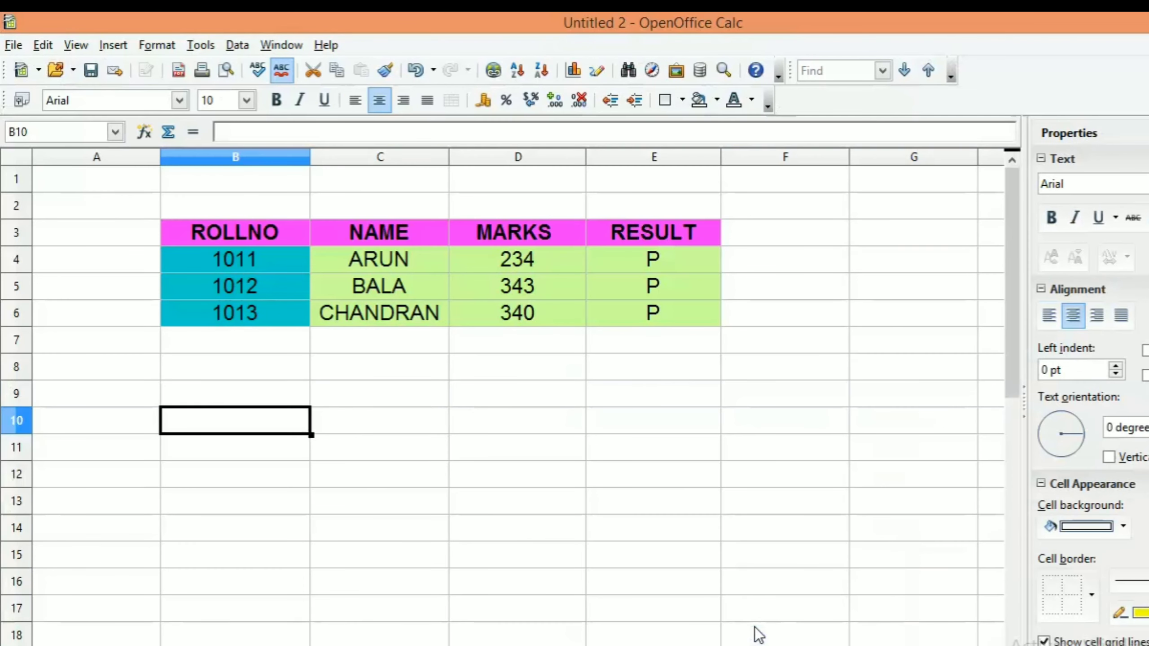
left_click_drag(162, 319, 678, 239)
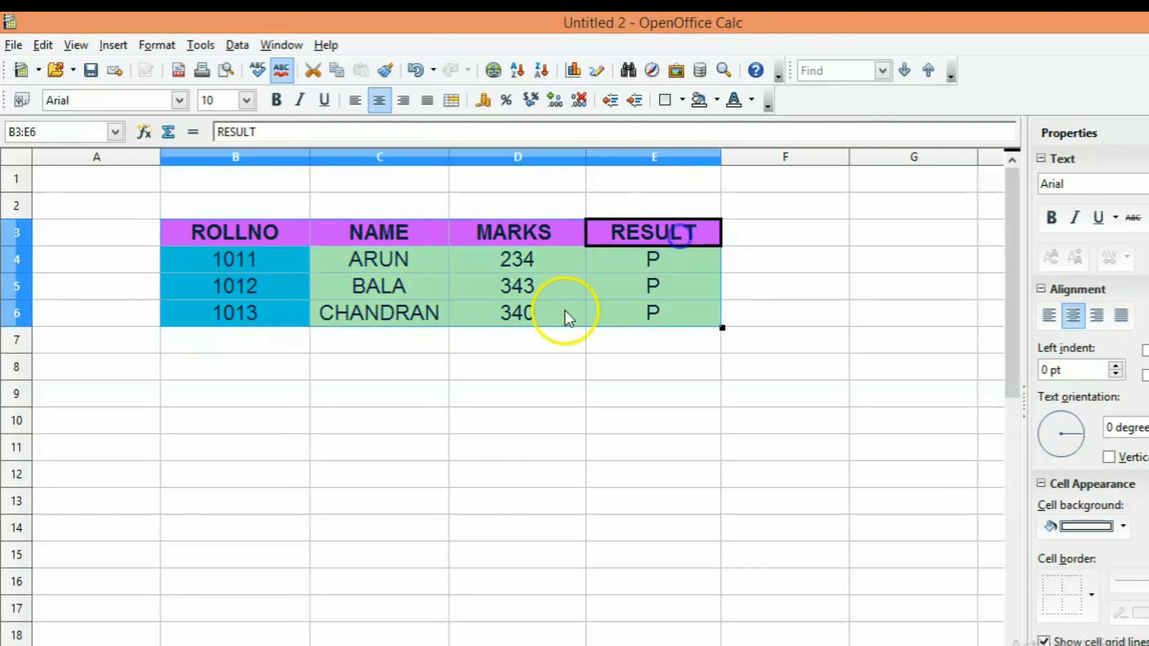
left_click(261, 378)
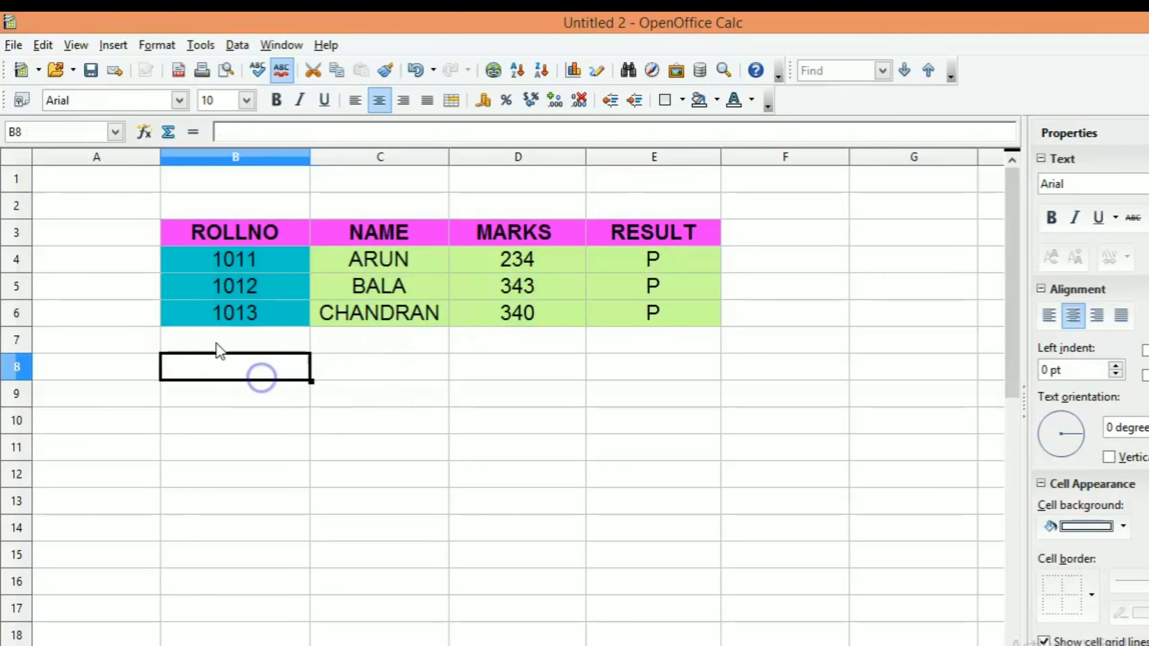
left_click(159, 322)
left_click_drag(161, 323, 675, 229)
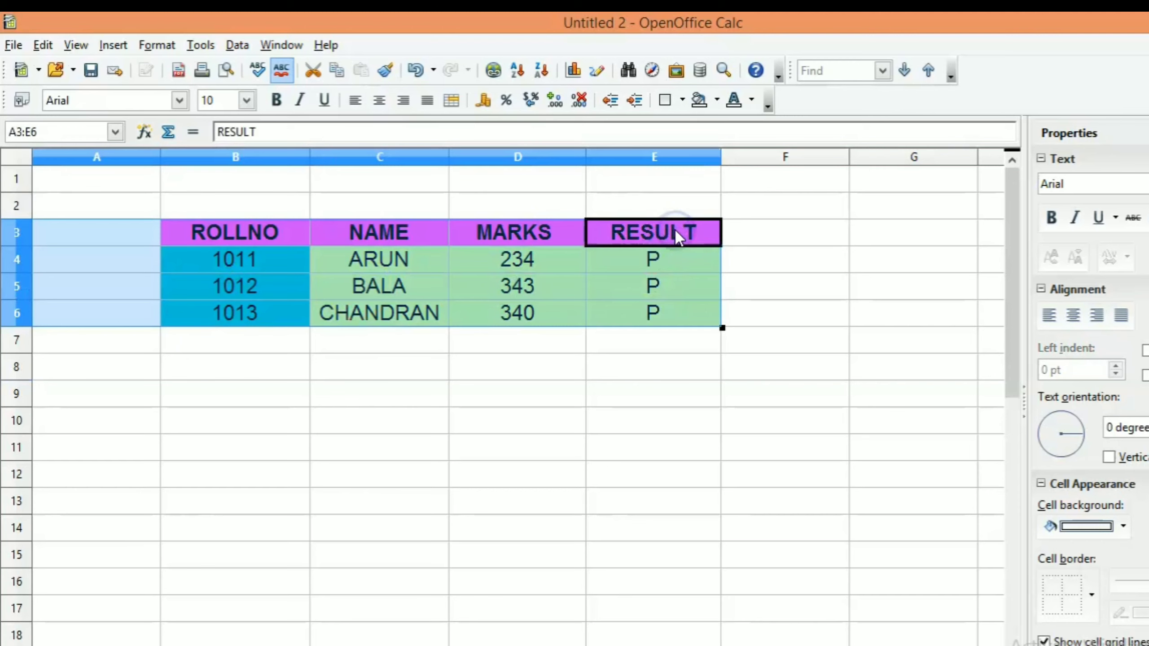
left_click(796, 339)
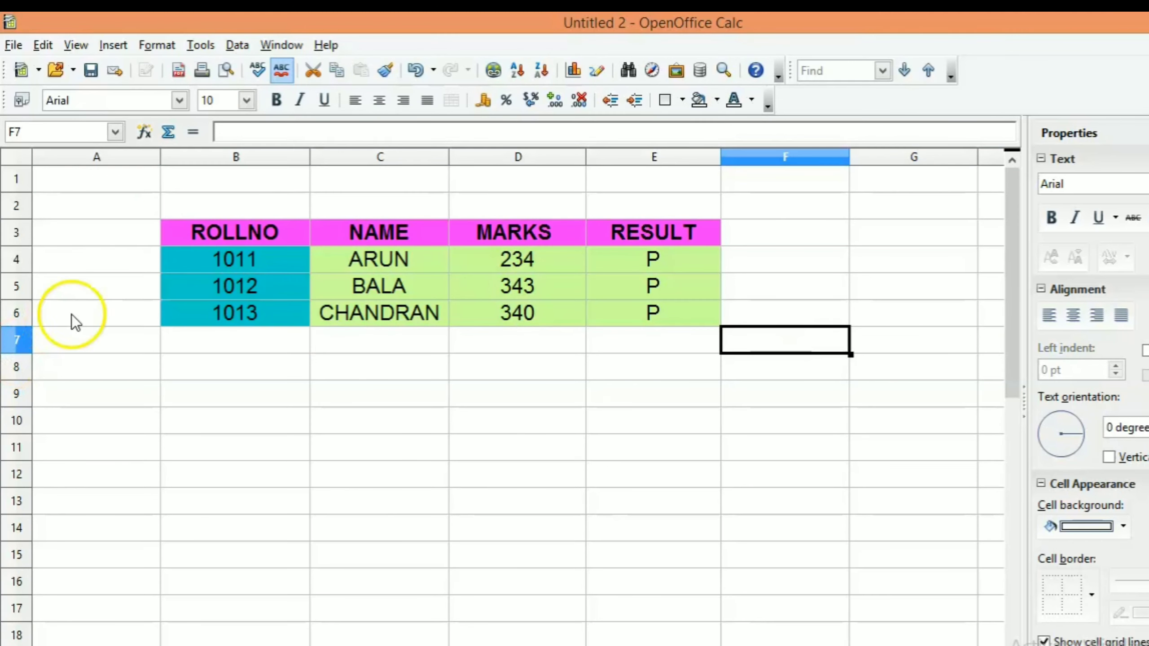
left_click_drag(167, 228, 700, 323)
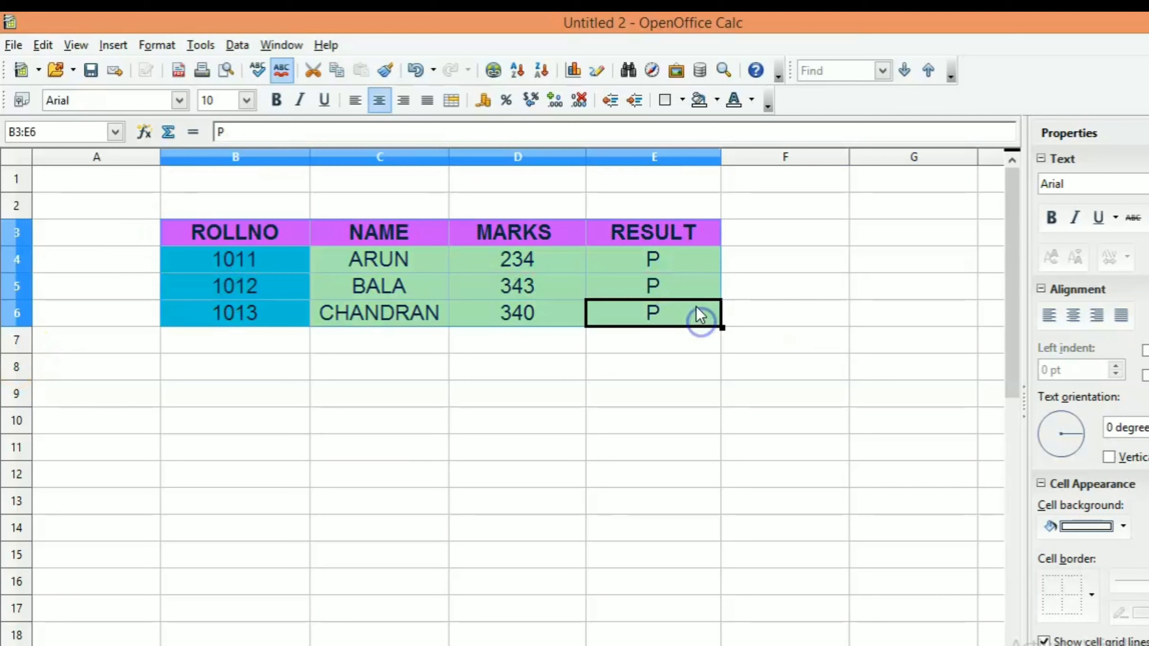
right_click(687, 274)
left_click(770, 466)
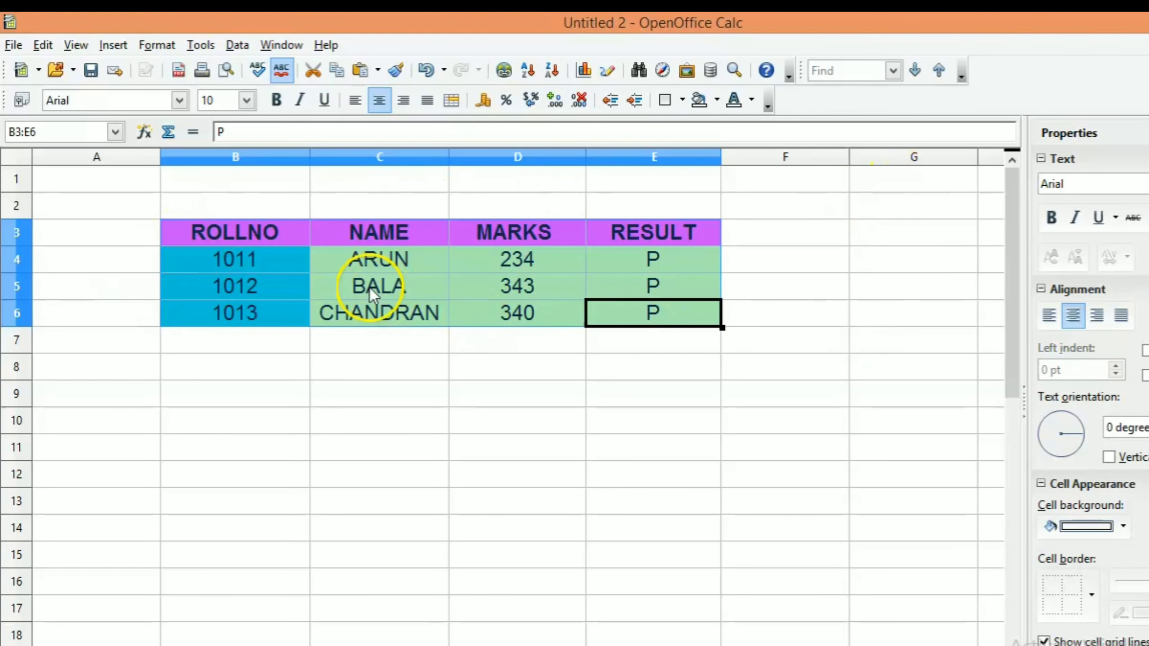
- Add blank lines below the TABLE heading and paste the copied marks table there
mouse_move(562, 642)
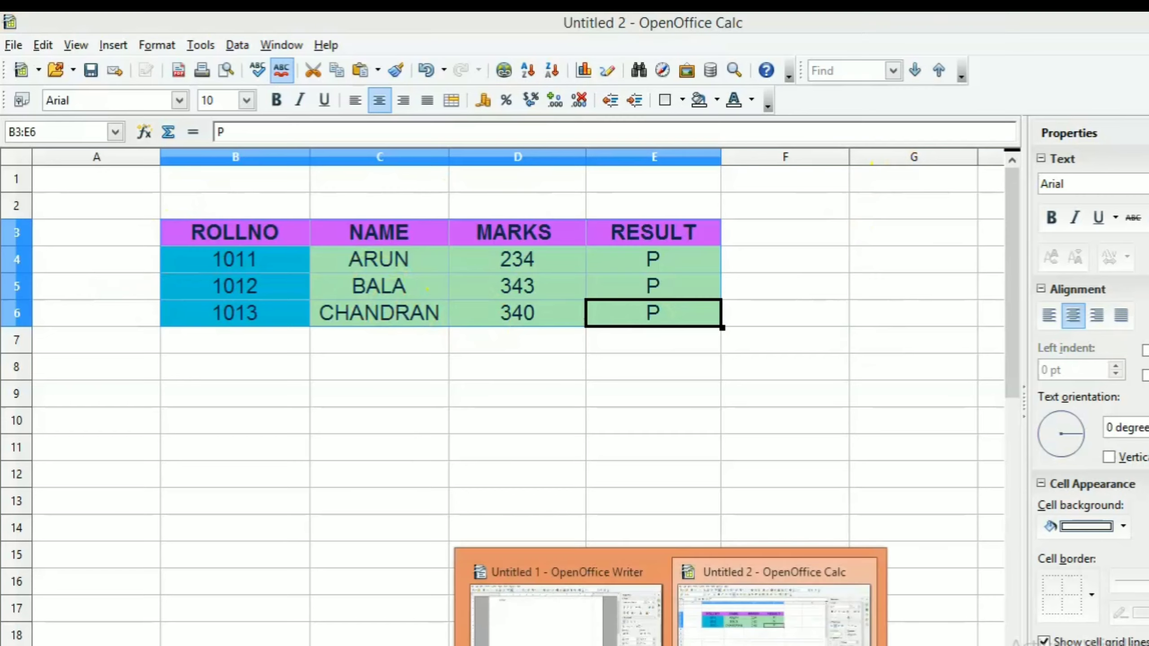
left_click(601, 631)
key("Return")
key("Return")
key("Return")
key("Return")
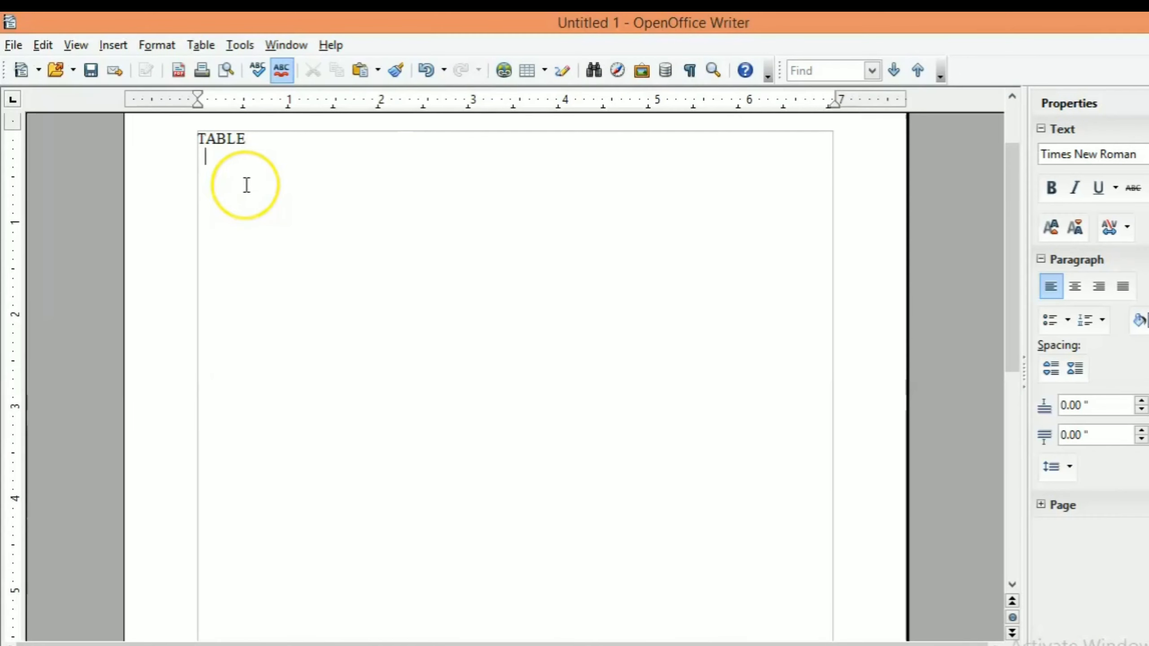
left_click(288, 227)
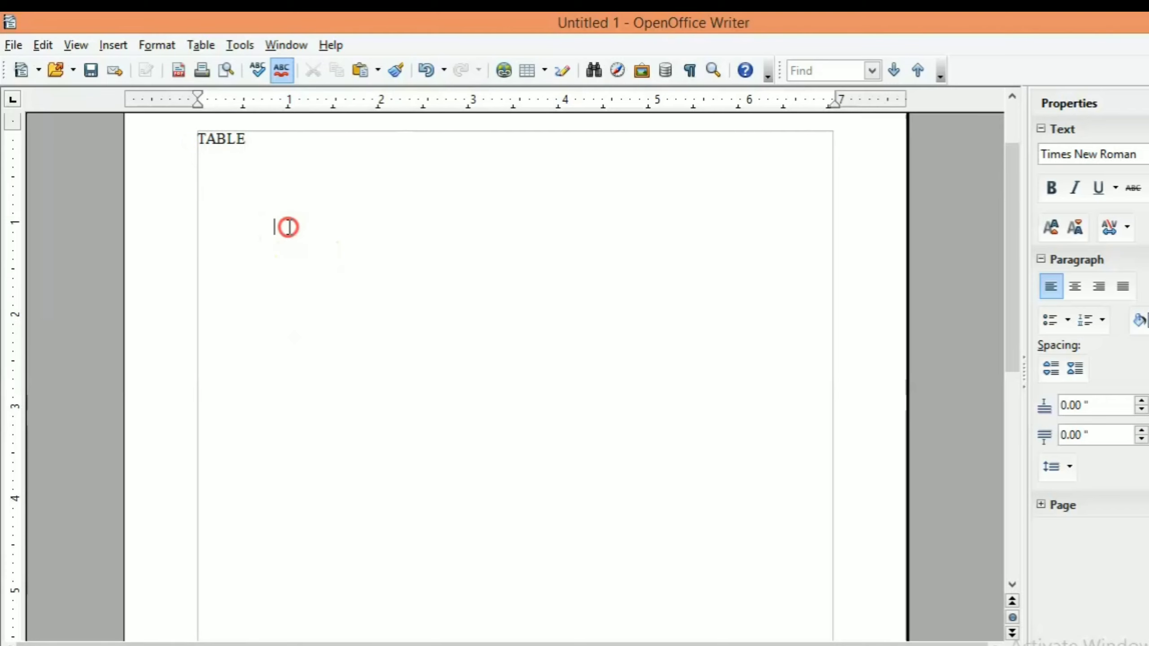
right_click(288, 226)
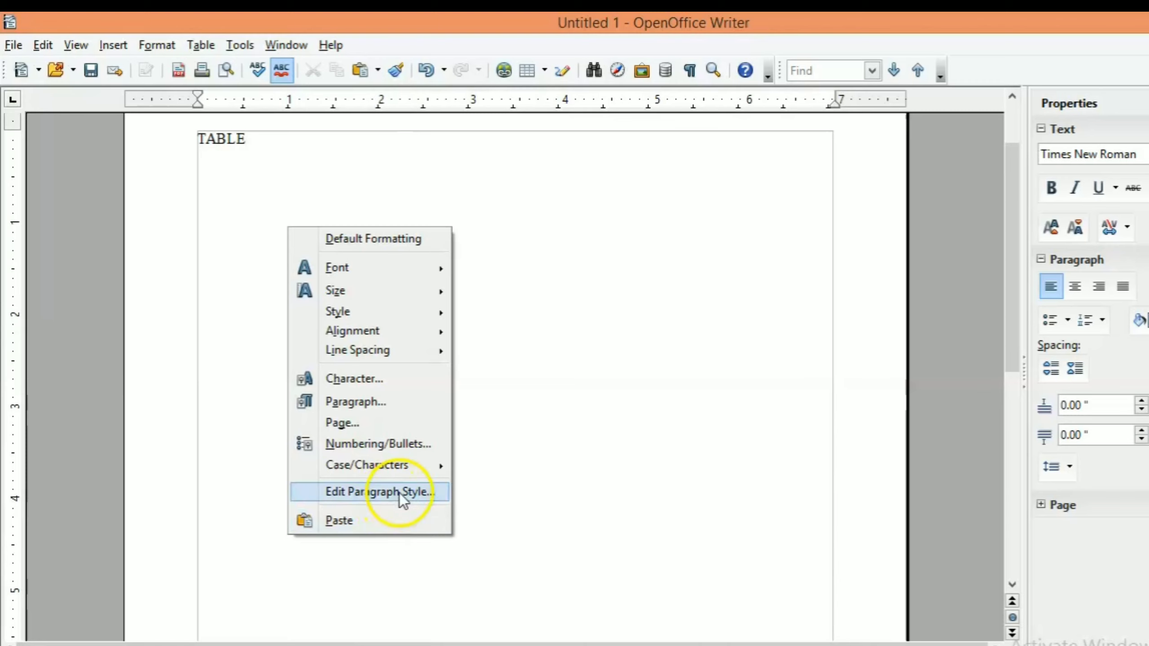
left_click(388, 513)
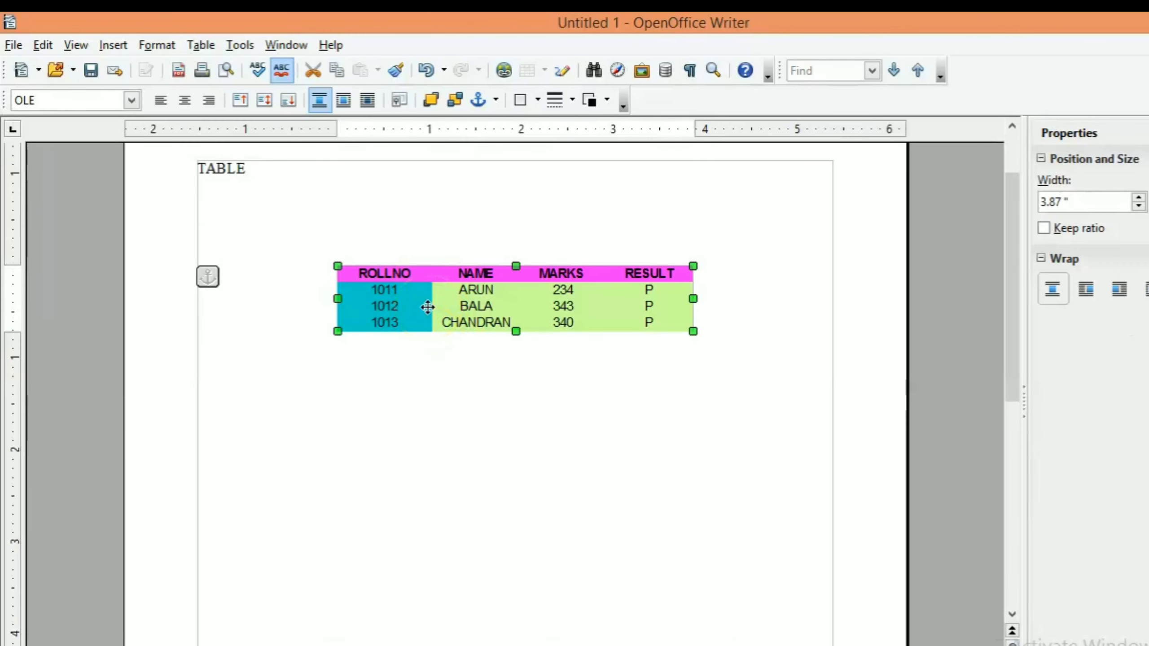
- Move the pasted table slightly left and down into position
left_click_drag(611, 305, 575, 325)
left_click(592, 411)
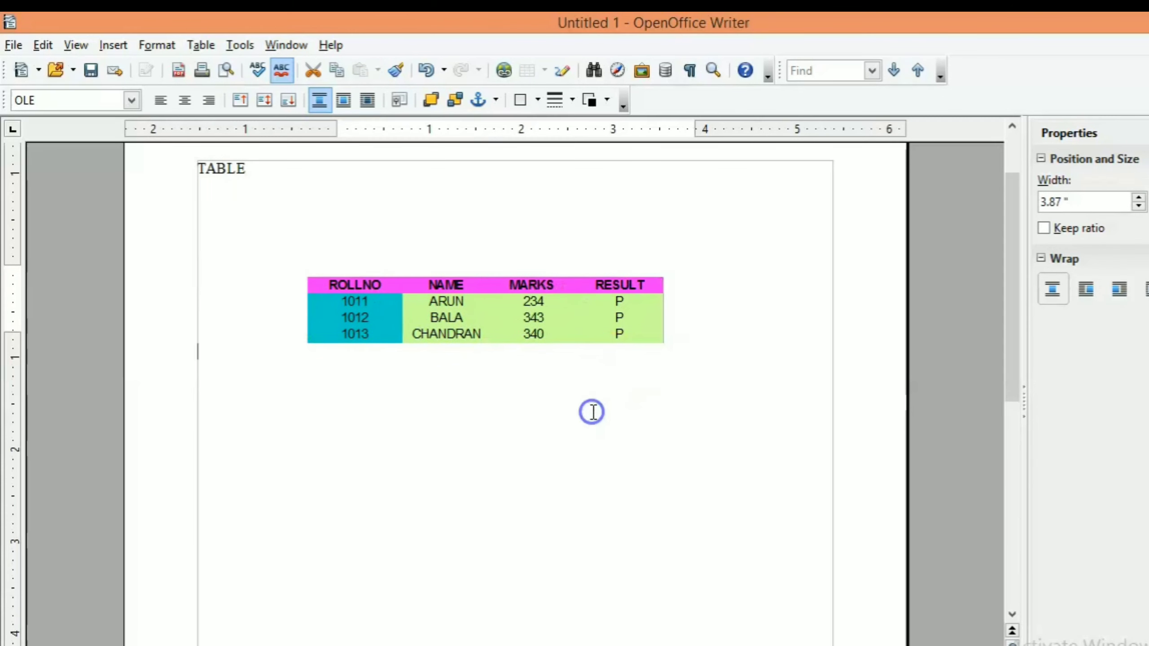
left_click(712, 324)
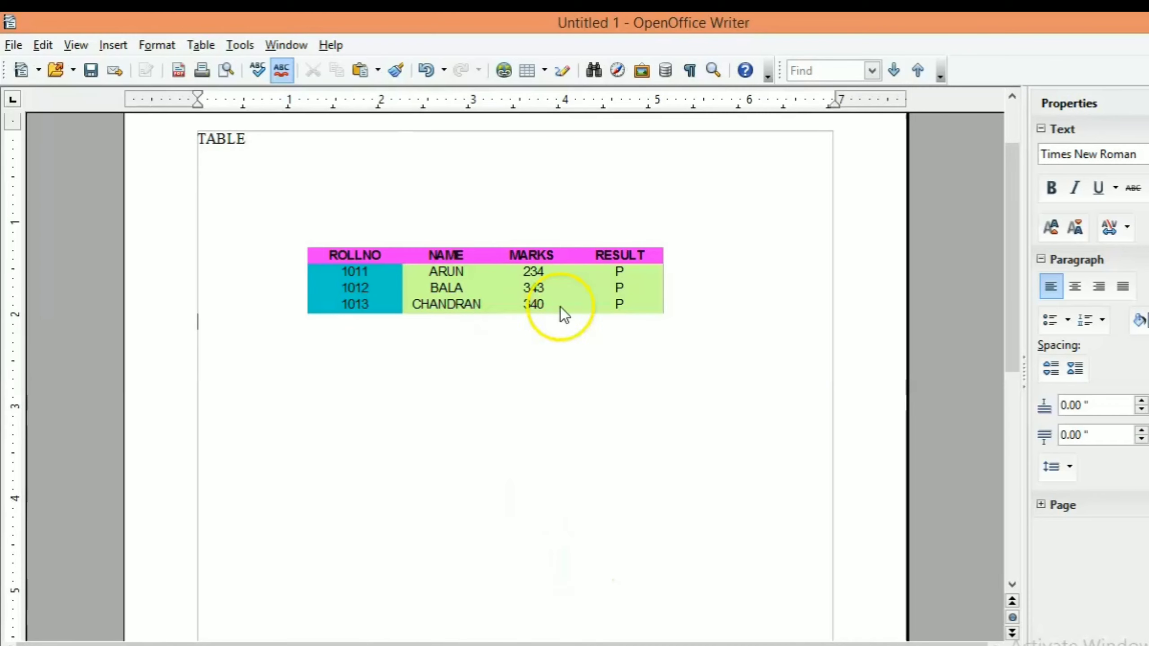
- Change the first student's result in cell E4 from P to F
mouse_move(729, 644)
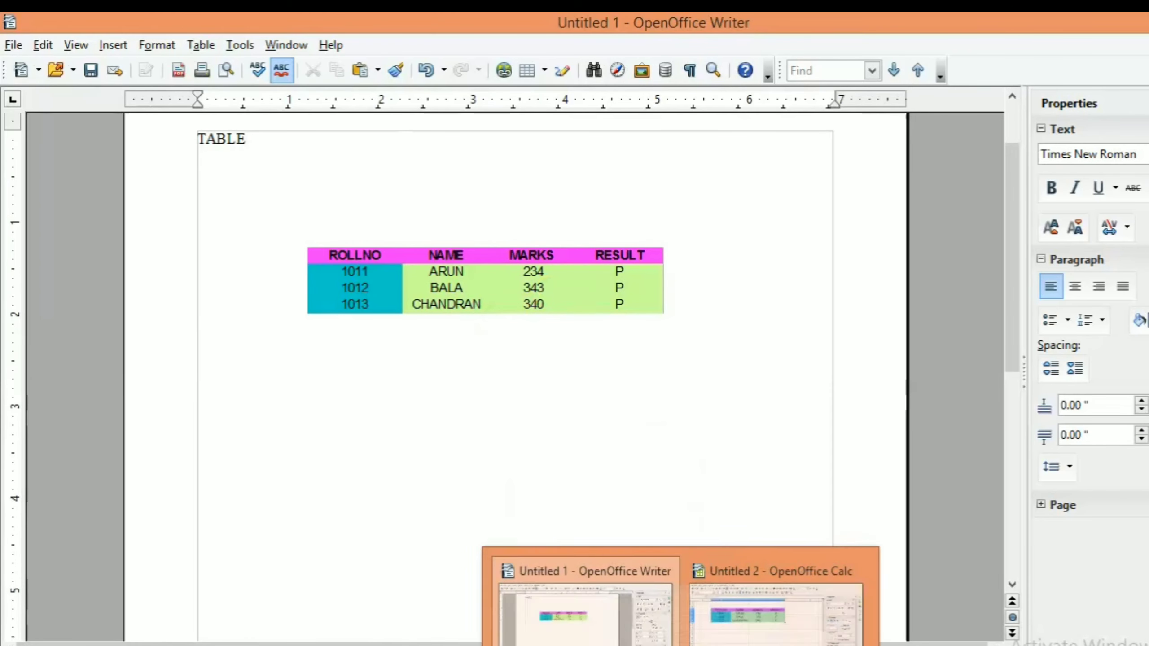
left_click(722, 614)
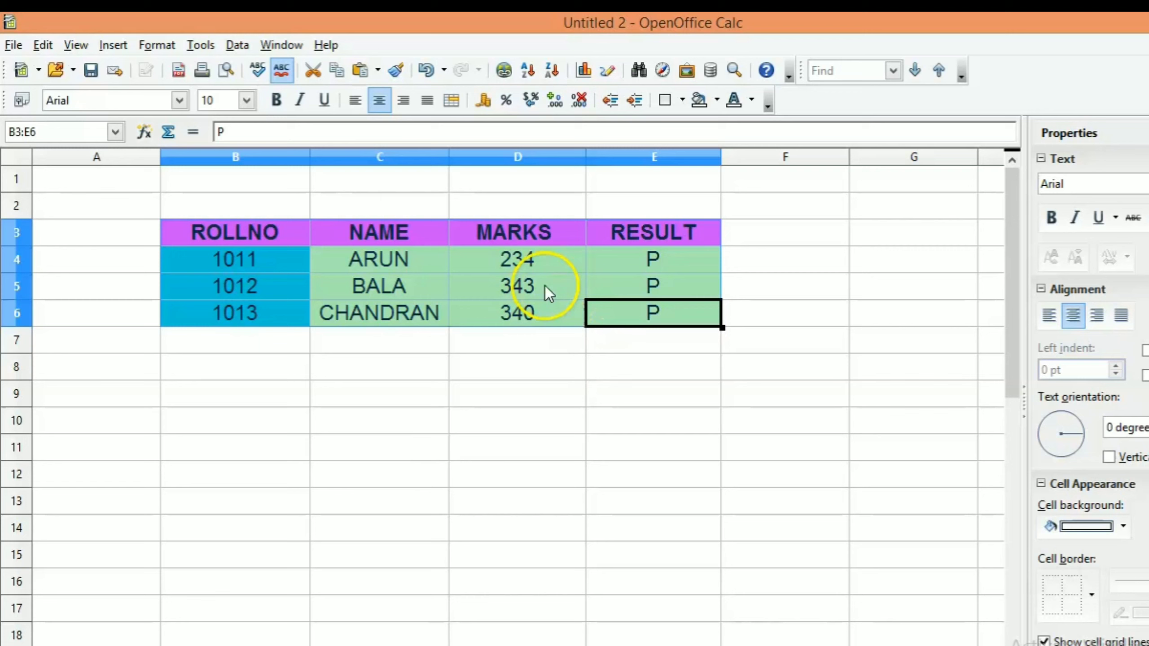
double_click(646, 258)
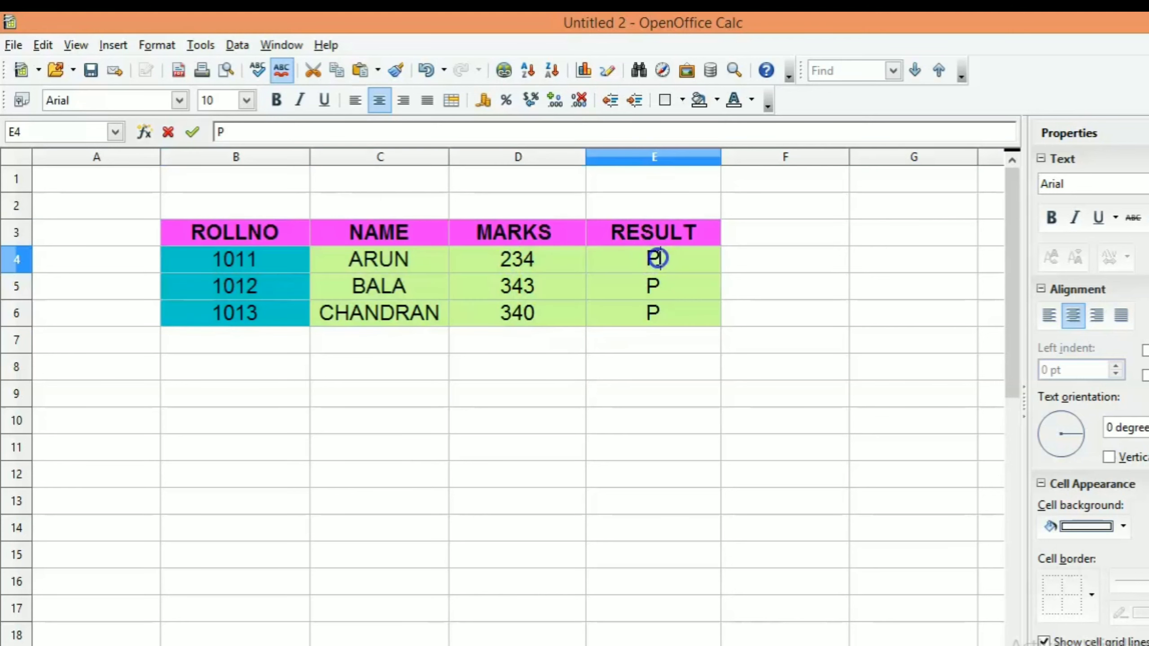
key("BackSpace")
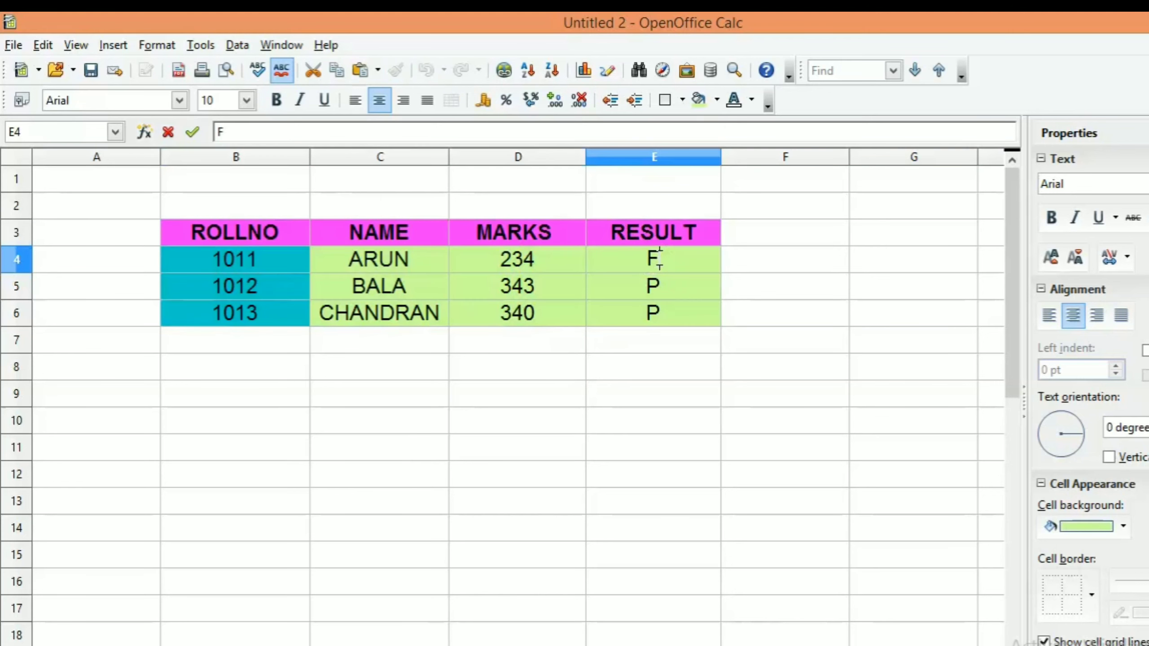
- Save the spreadsheet as Untitled 2.ods
left_click(13, 45)
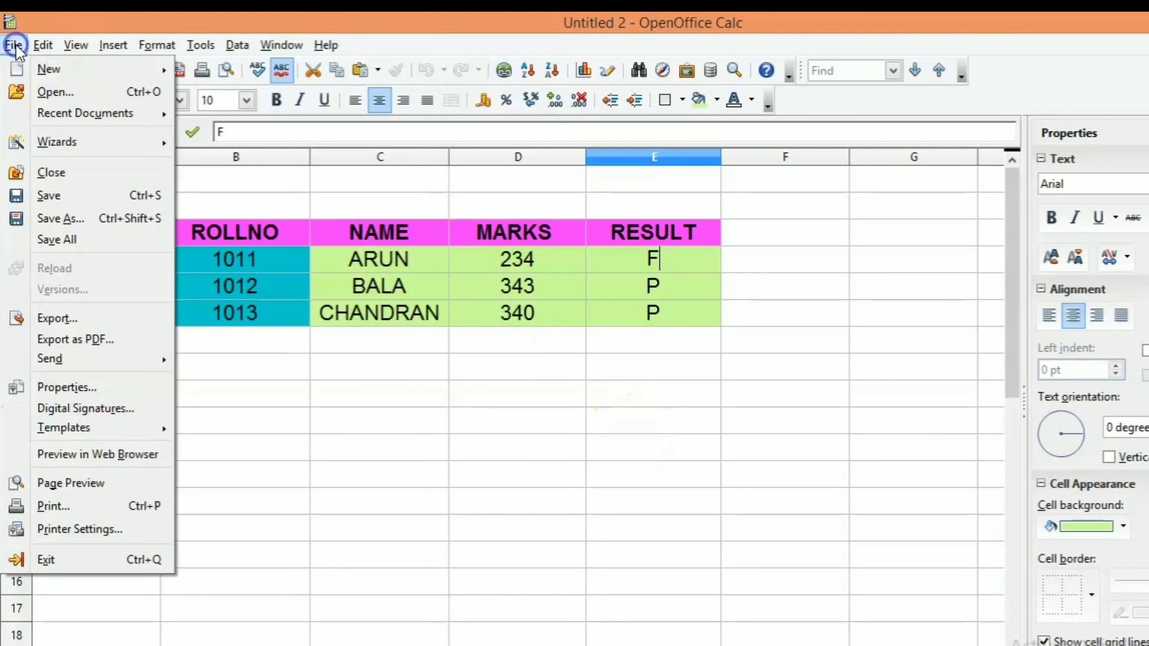
left_click(51, 198)
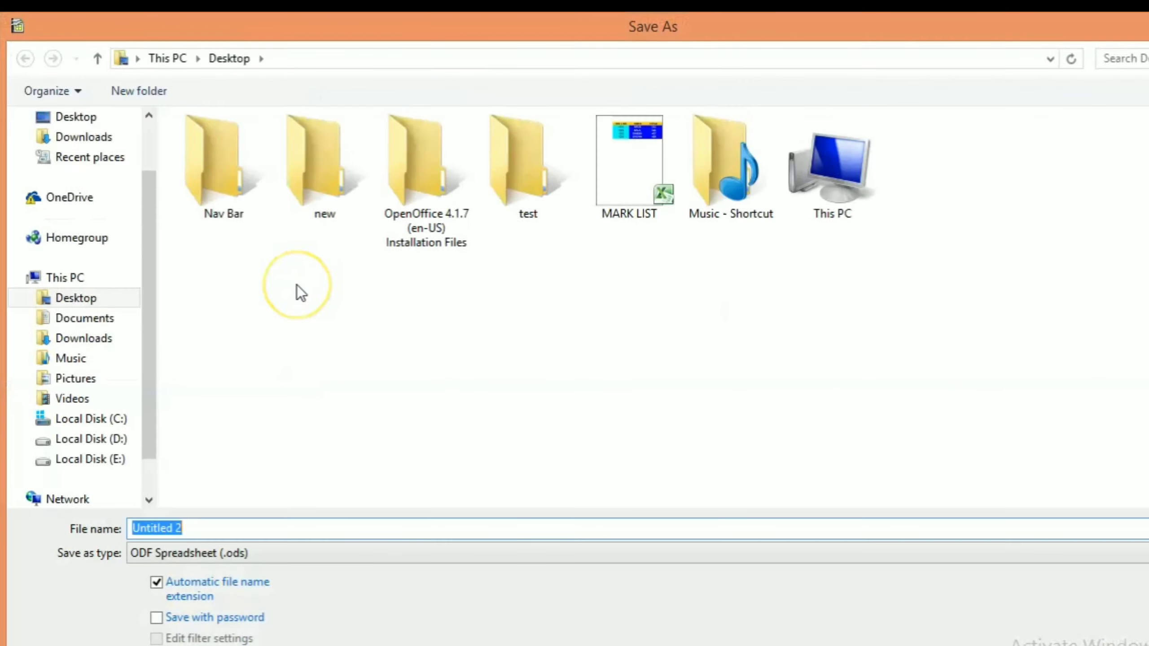
key("Escape")
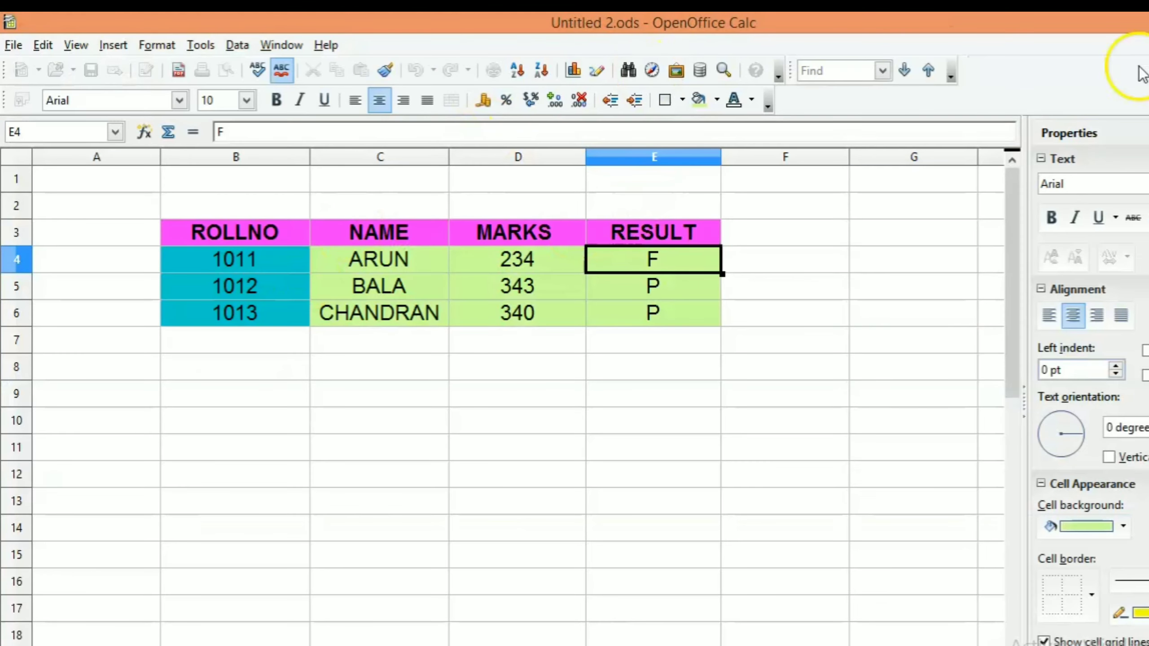
- Return to Writer and place the cursor below the pasted table, which still shows P
key("alt+Tab")
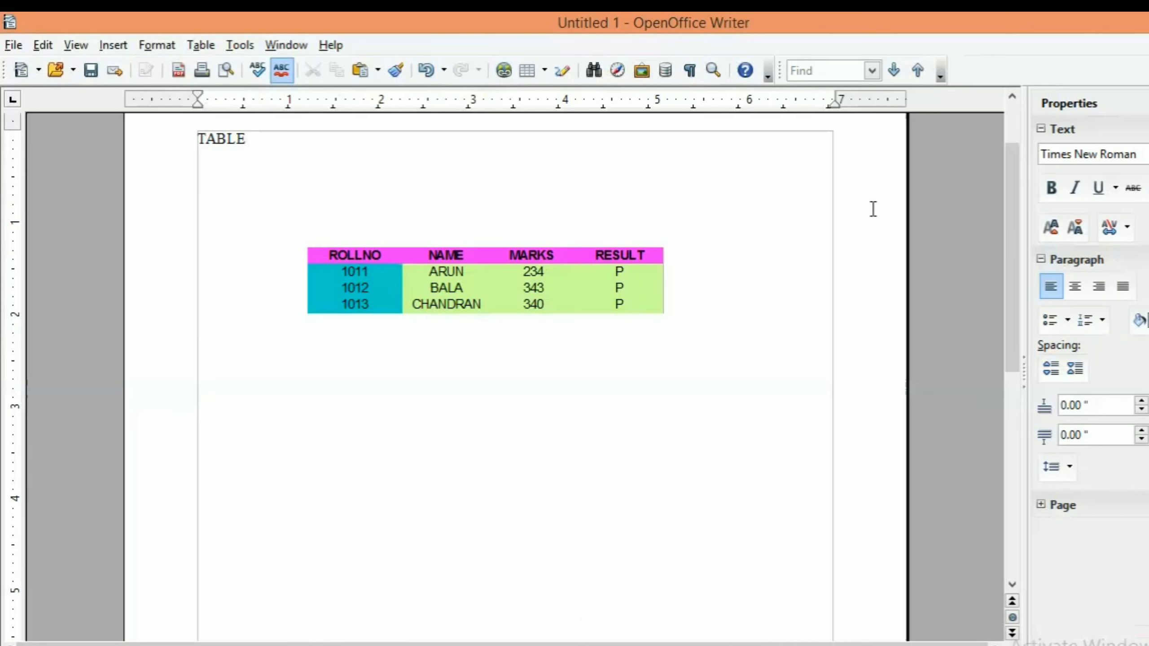
left_click(556, 391)
left_click(596, 334)
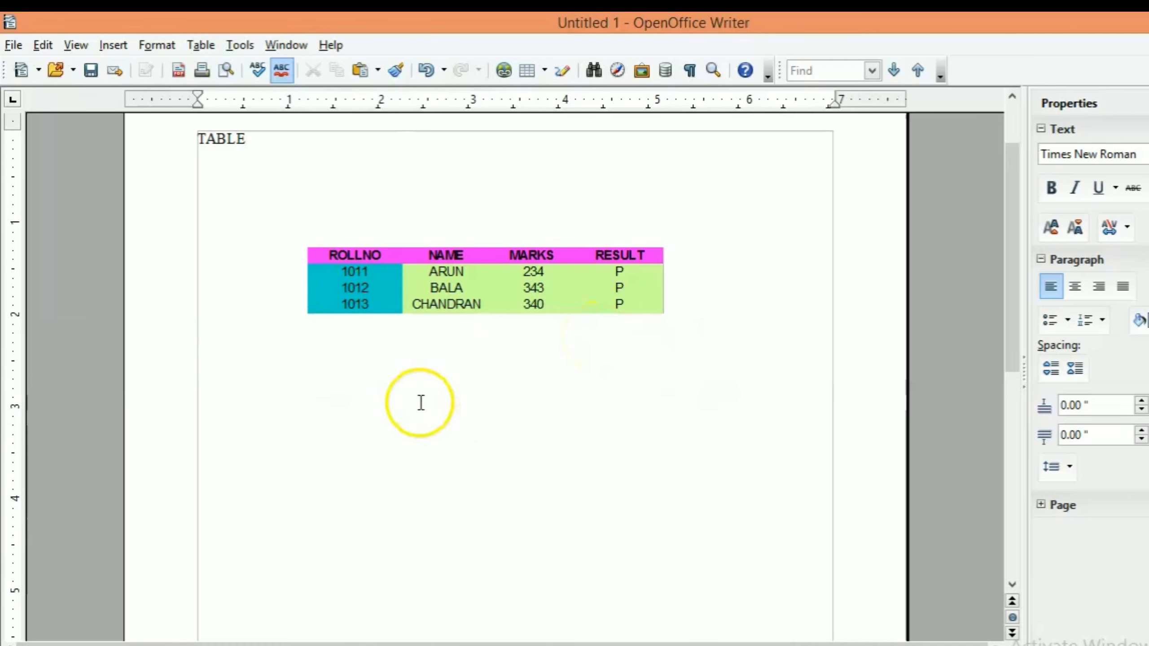
left_click(671, 644)
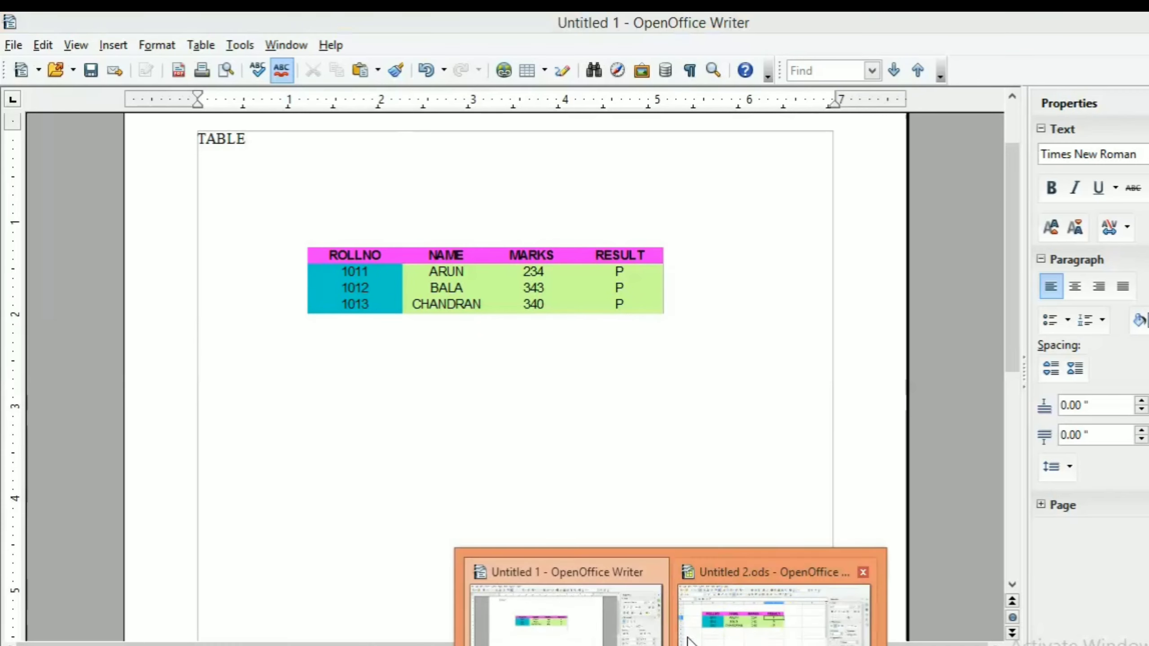
- Select the updated marks table B3:E6, first result F, and copy it
left_click(767, 633)
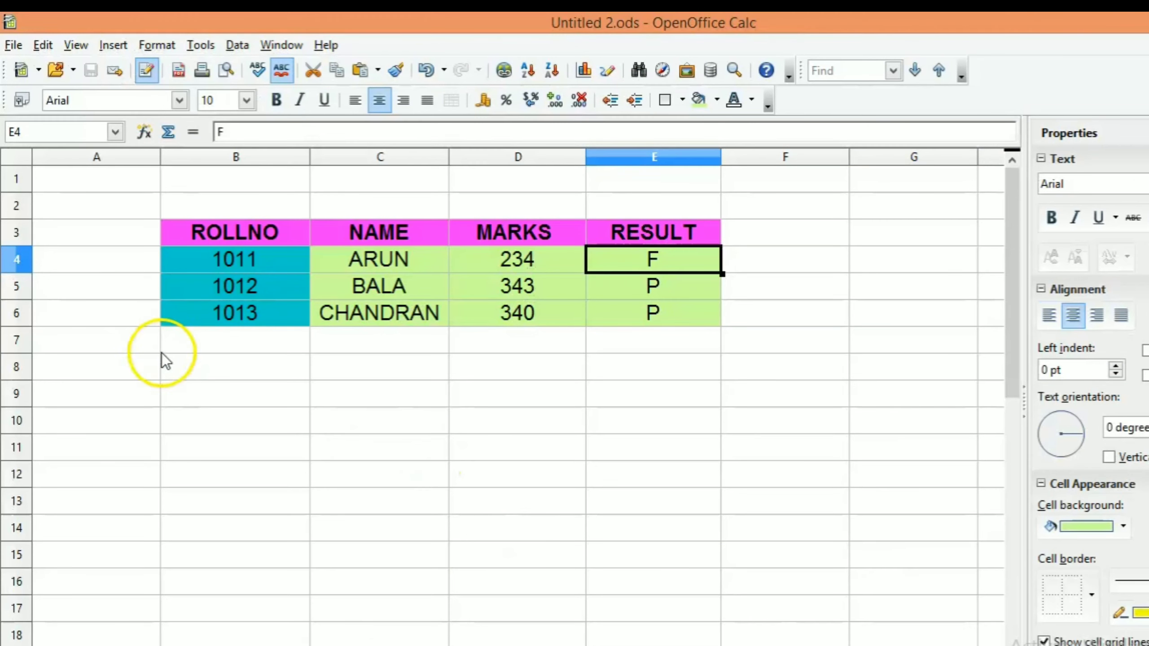
left_click_drag(159, 324, 680, 228)
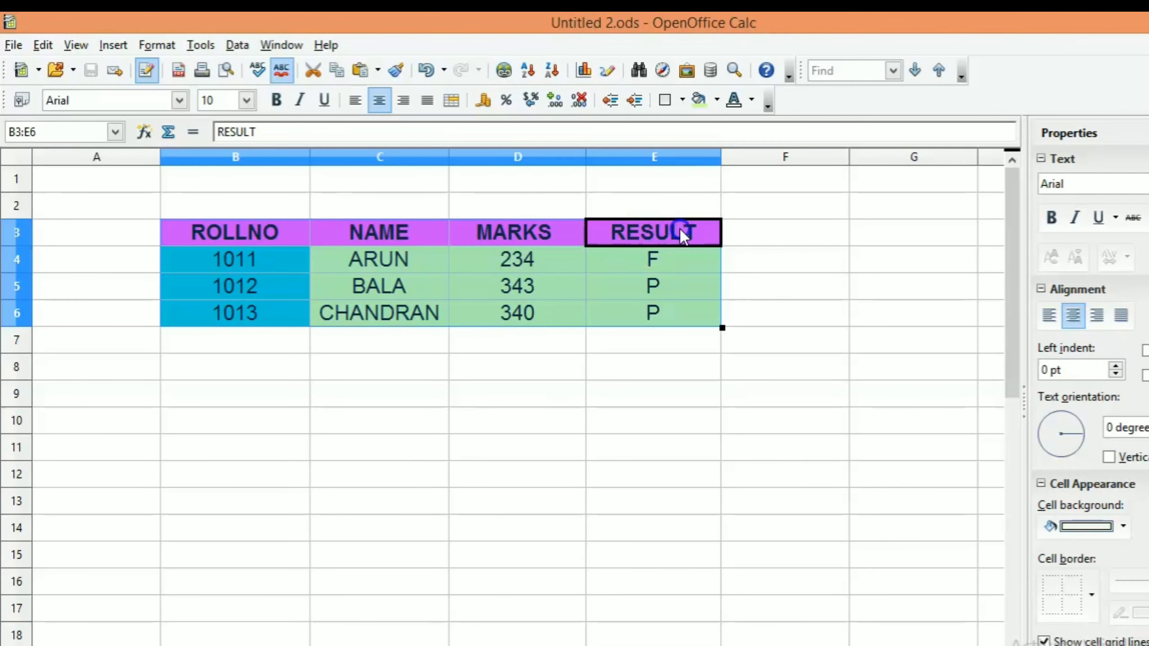
right_click(723, 232)
left_click(500, 345)
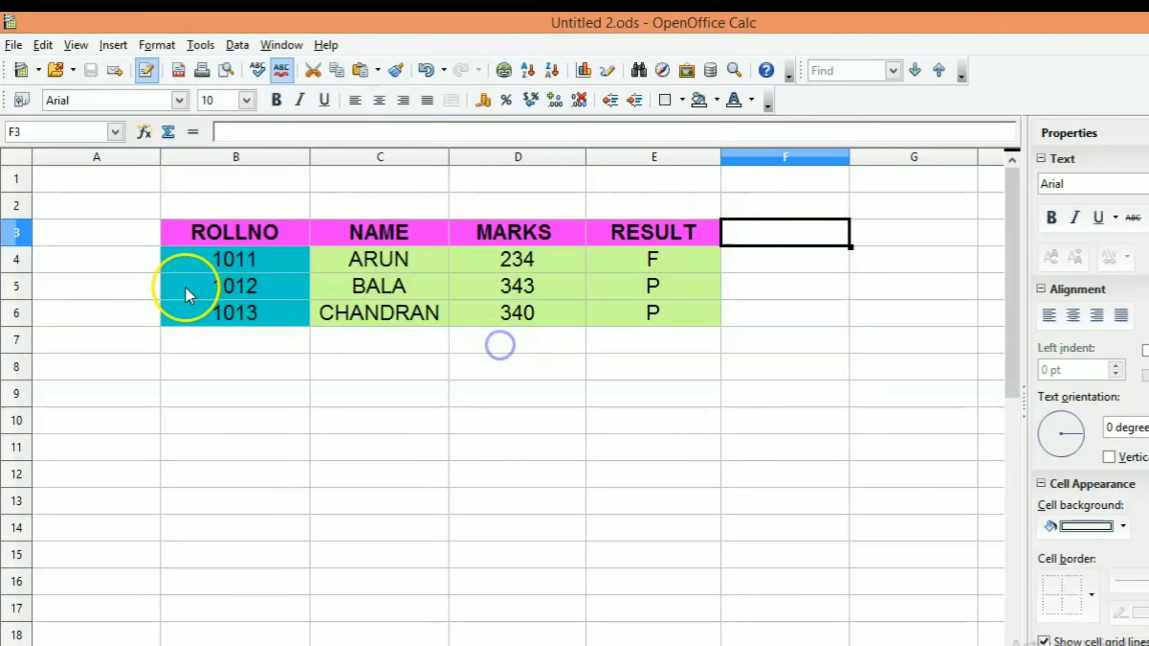
left_click(166, 332)
left_click_drag(180, 231, 638, 316)
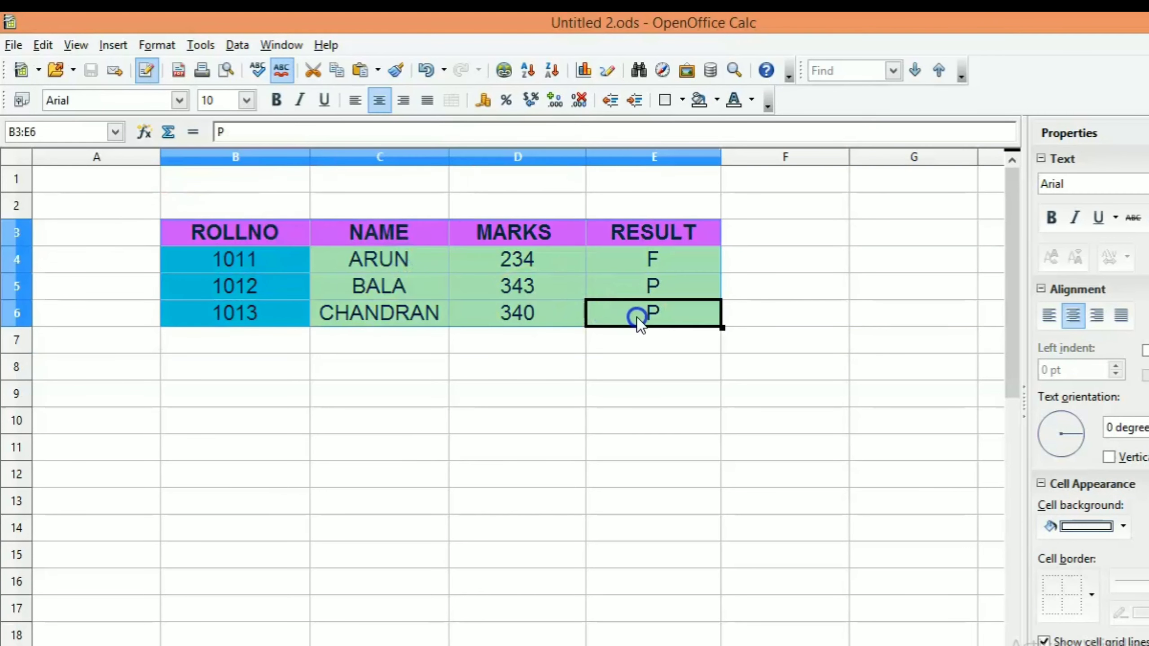
right_click(637, 316)
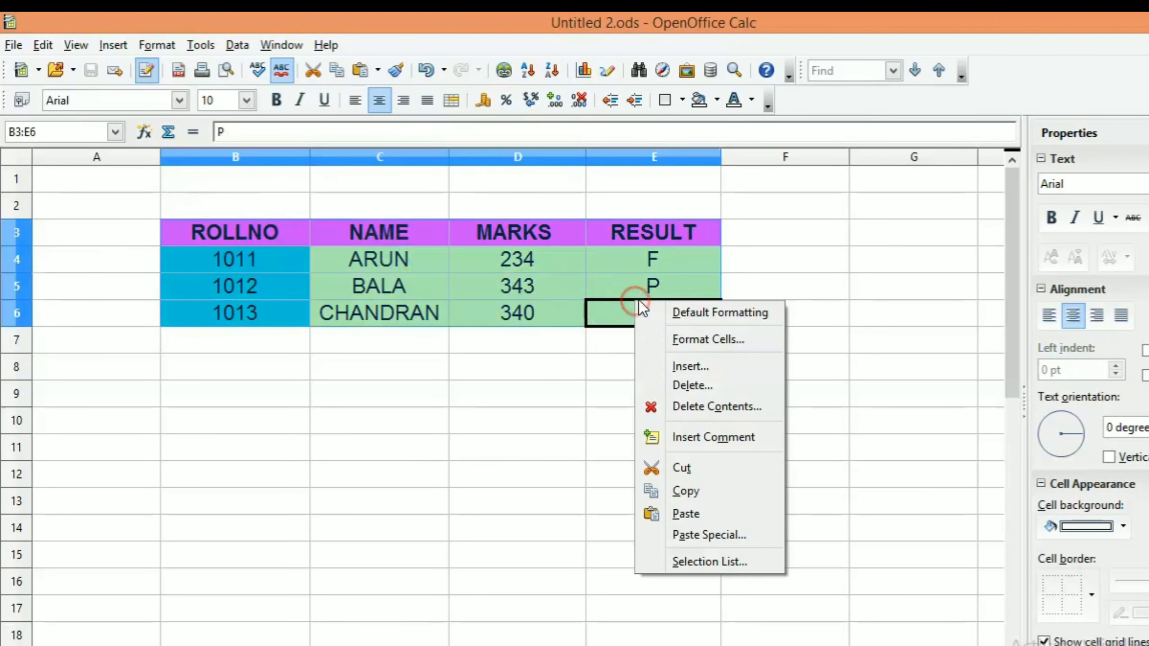
left_click(728, 482)
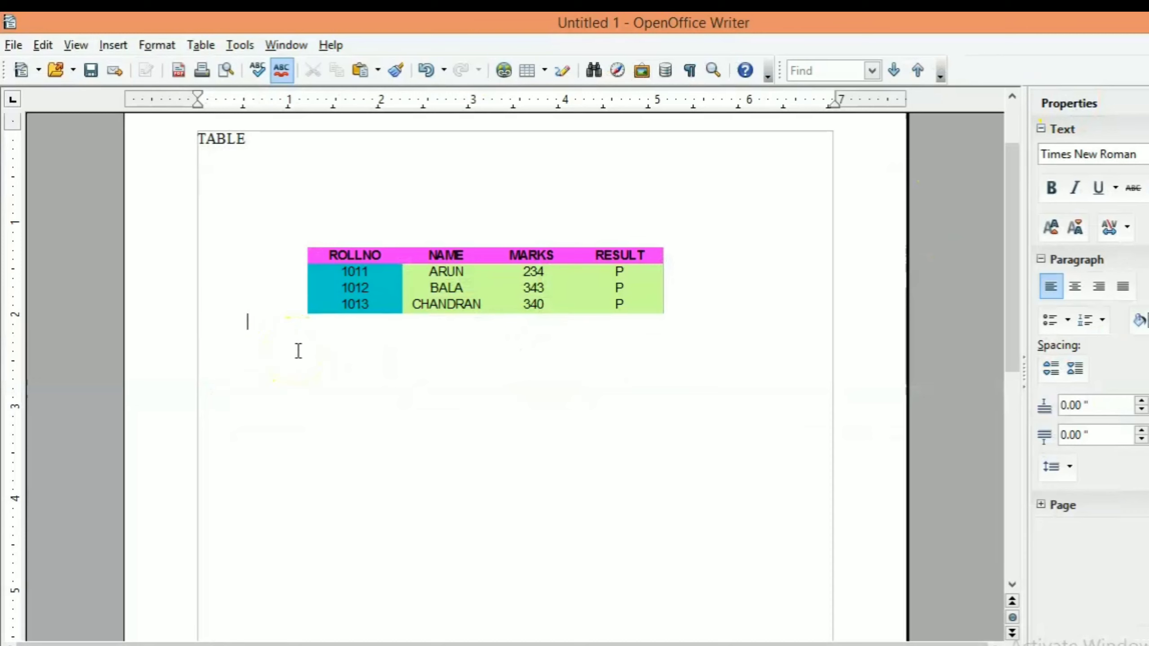
- Paste the copied table below the coloured table as a DDE link using Paste Special
key("Tab")
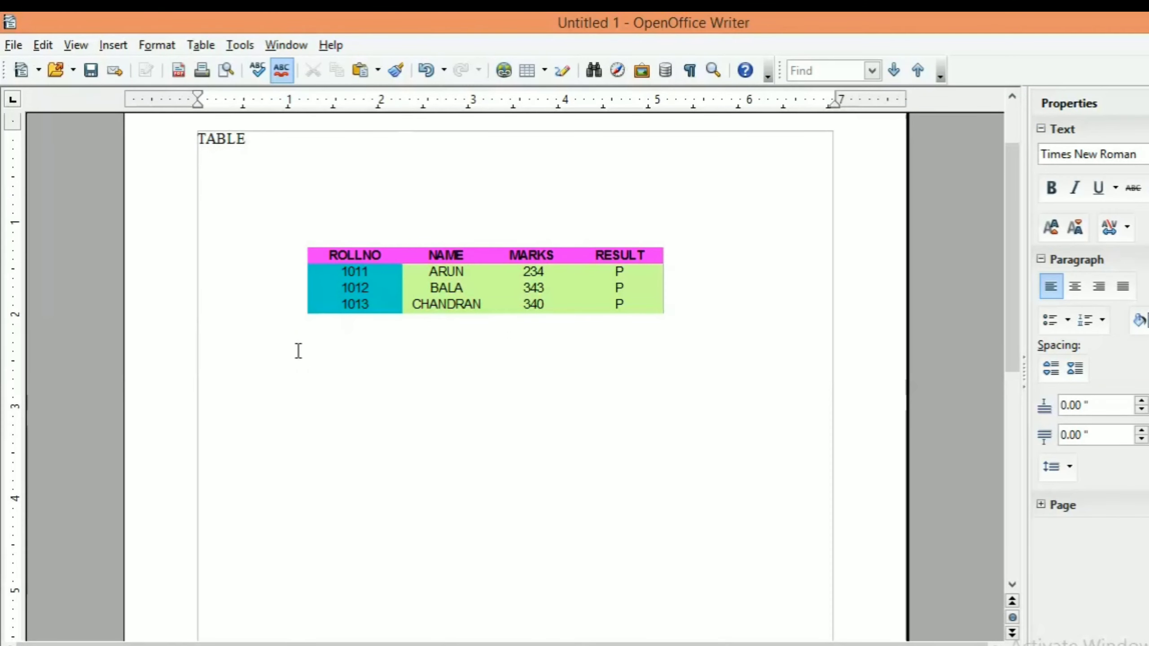
left_click(305, 360)
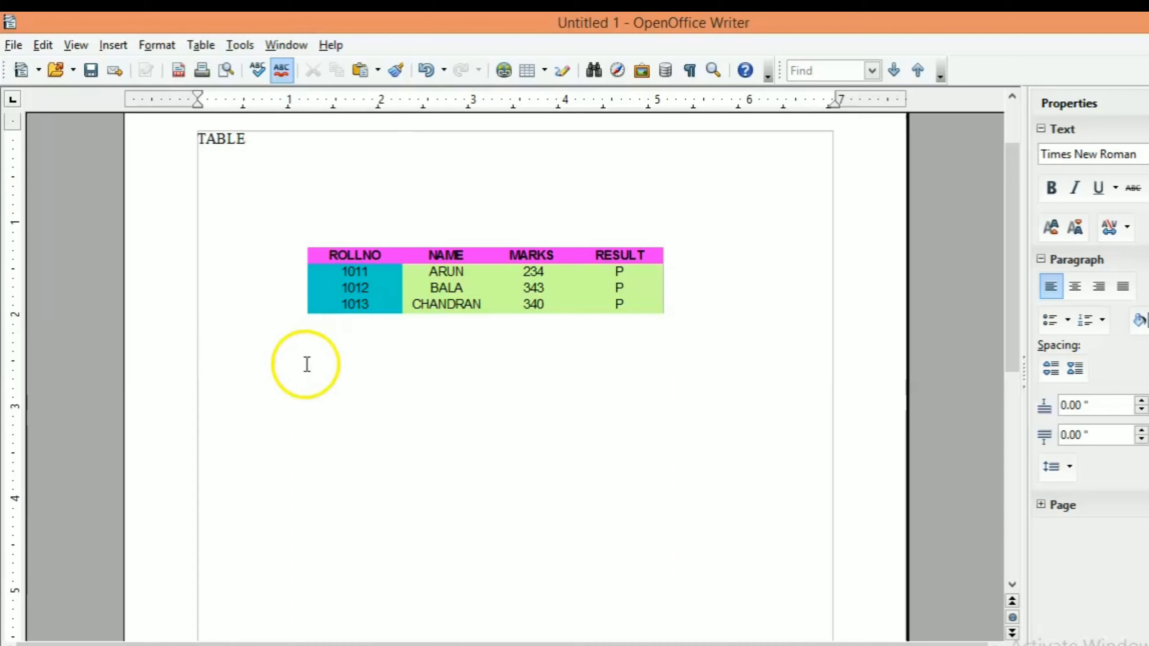
left_click(201, 72)
left_click(43, 55)
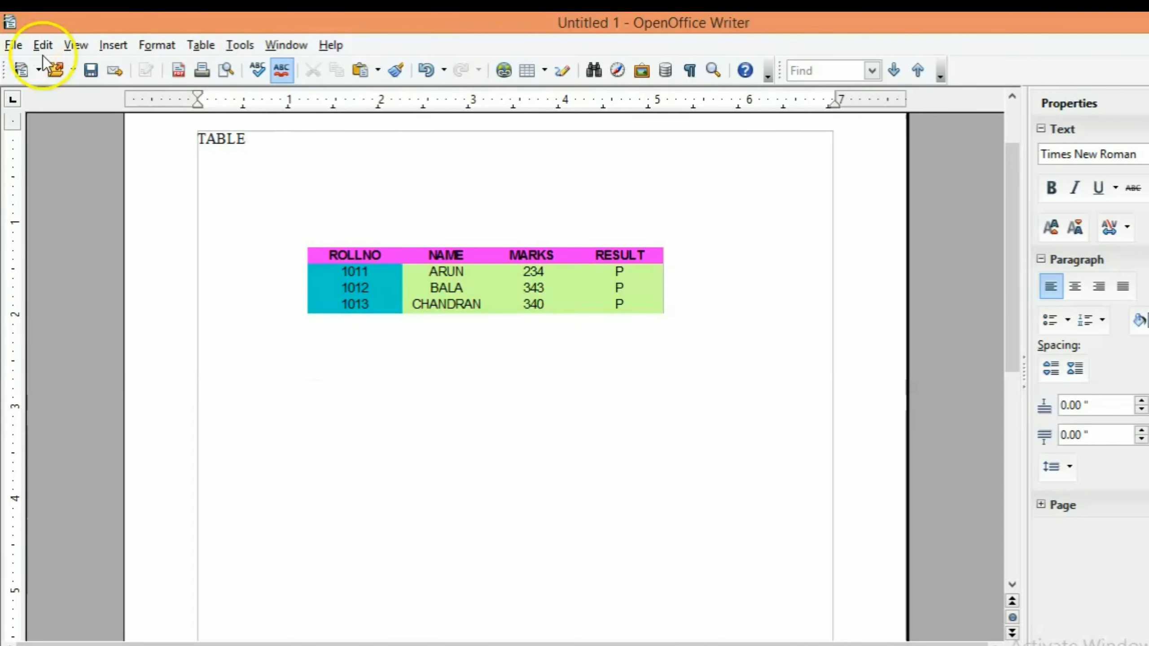
left_click(44, 45)
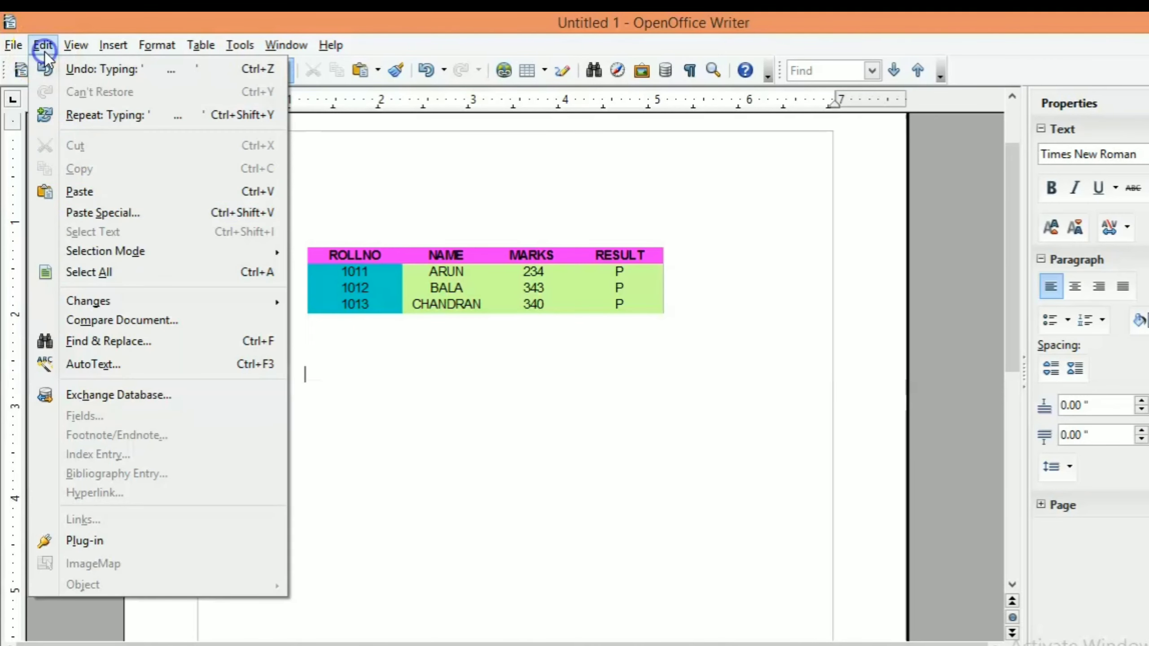
left_click(149, 211)
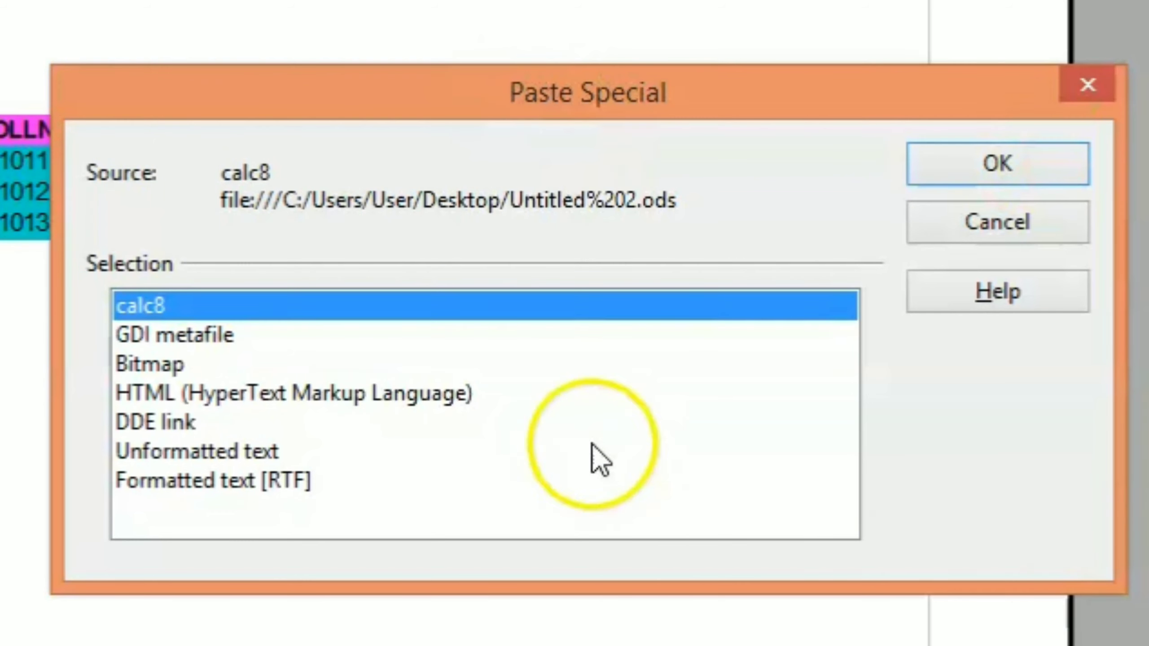
left_click_drag(280, 405, 299, 437)
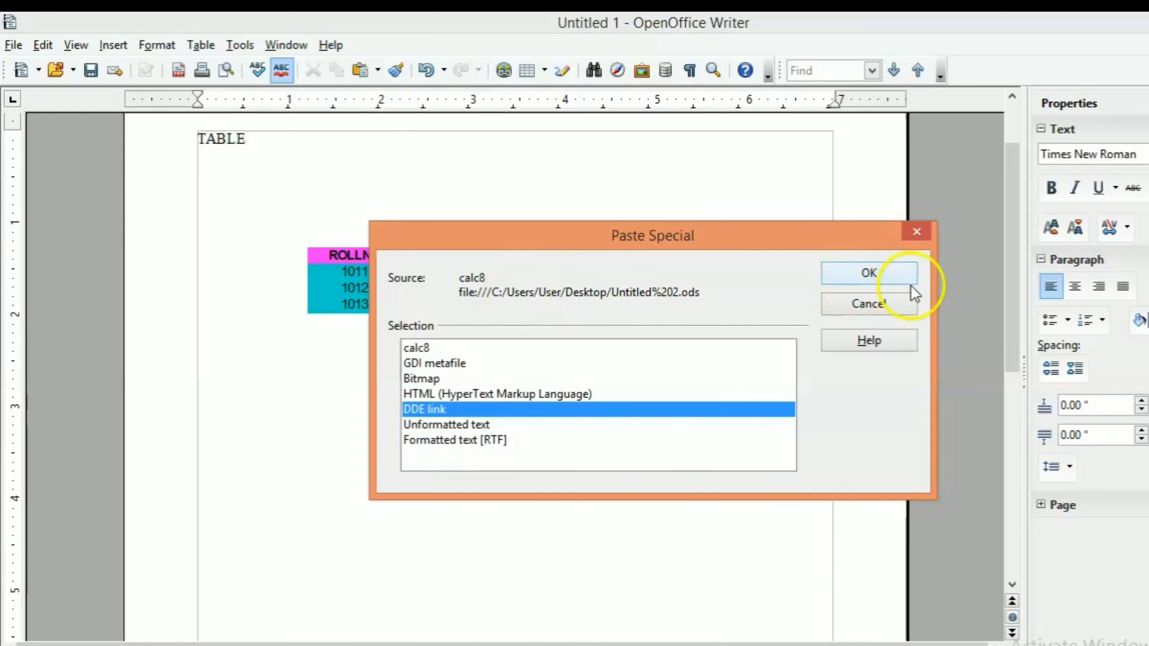
left_click(903, 278)
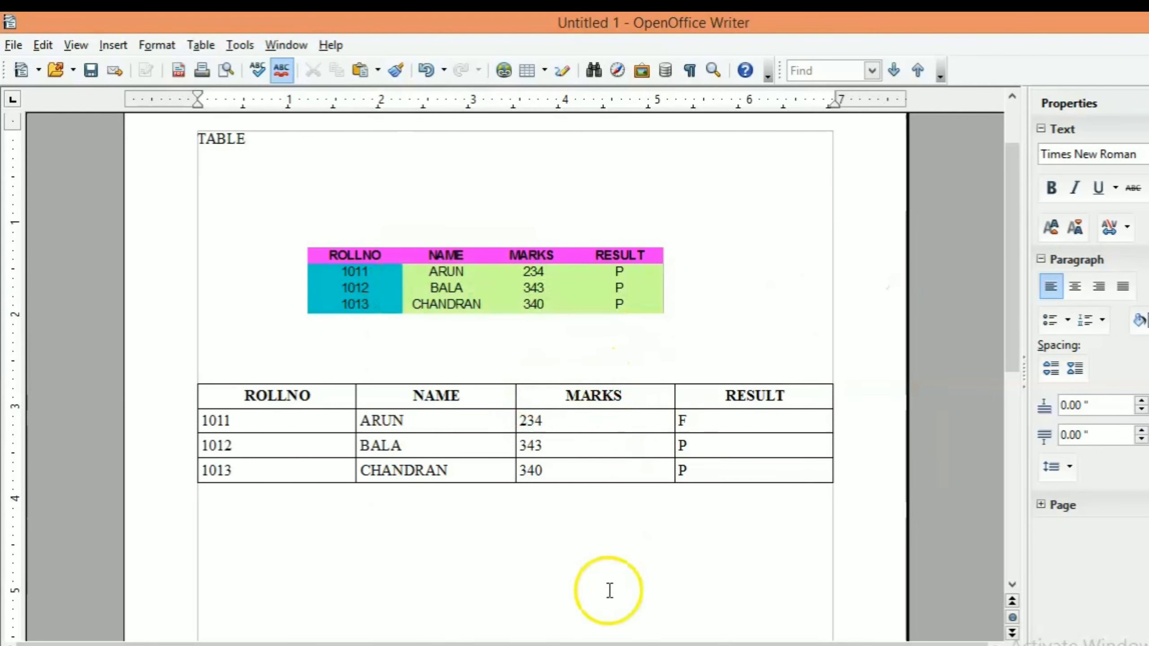
left_click(671, 645)
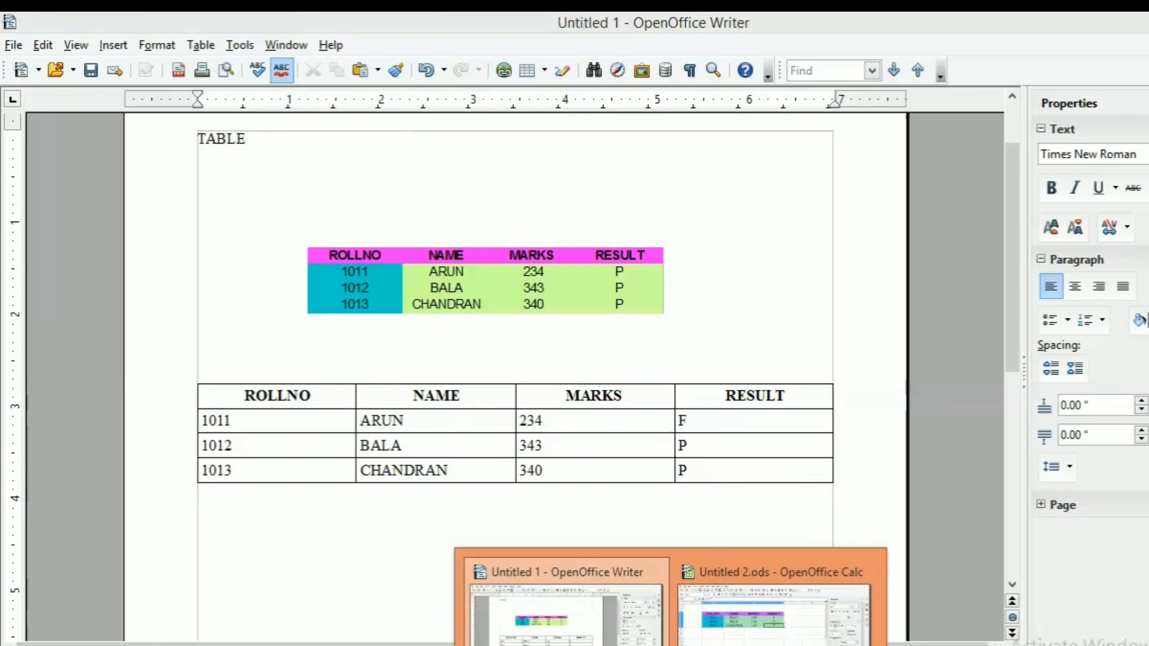
left_click(736, 624)
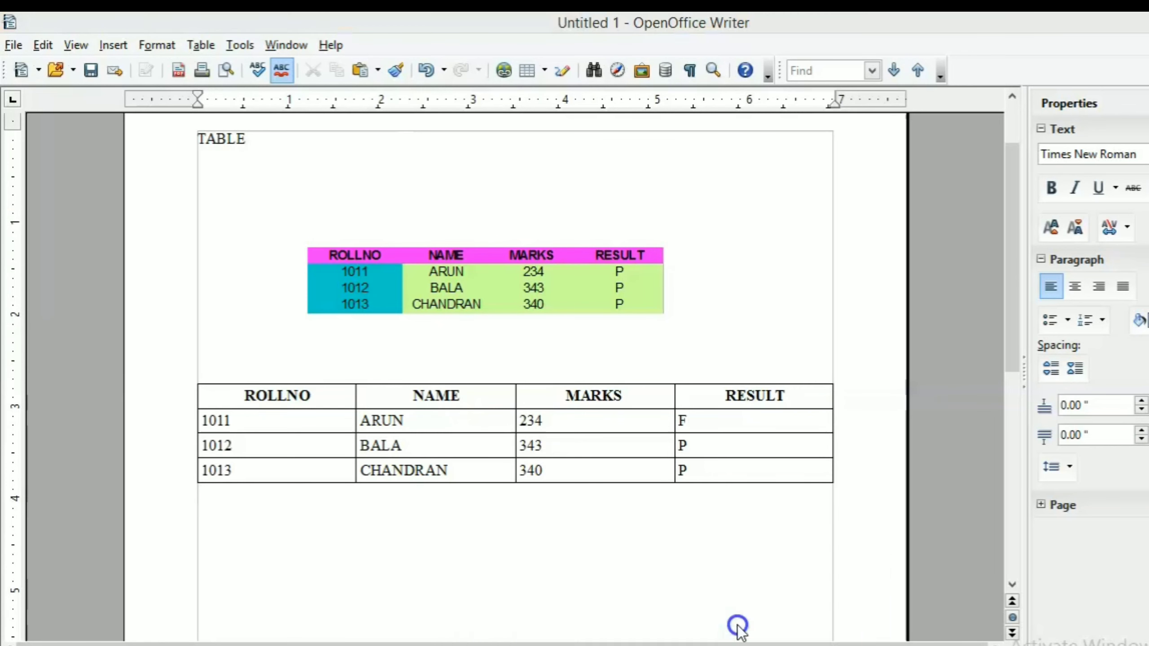
left_click(564, 358)
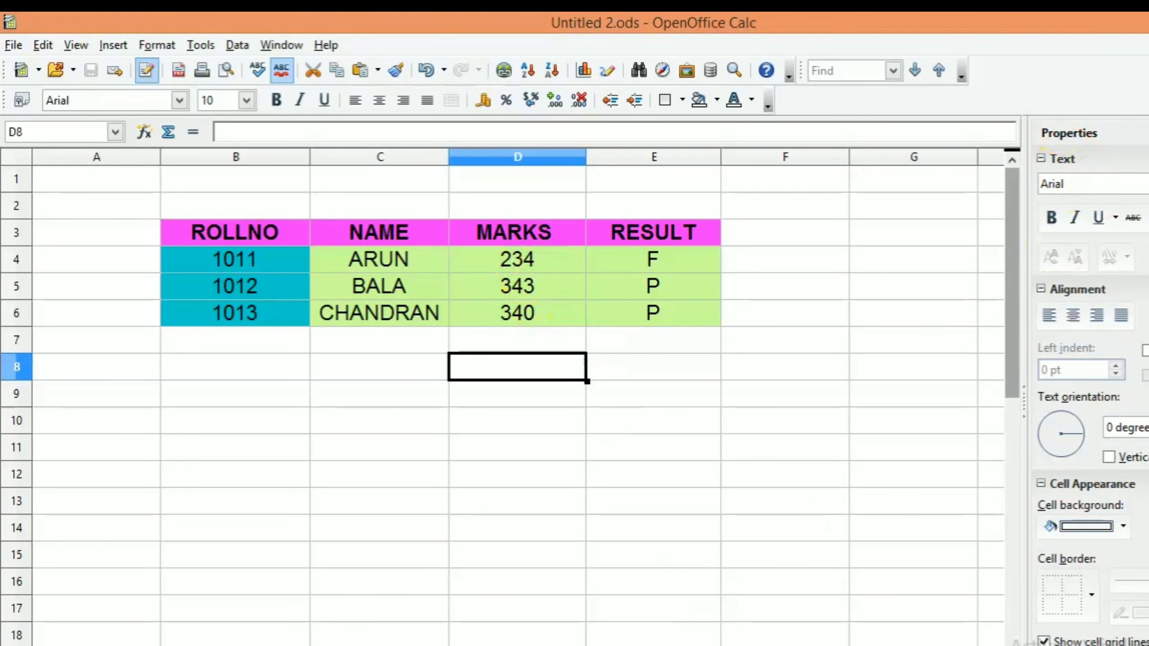
key("alt+Tab")
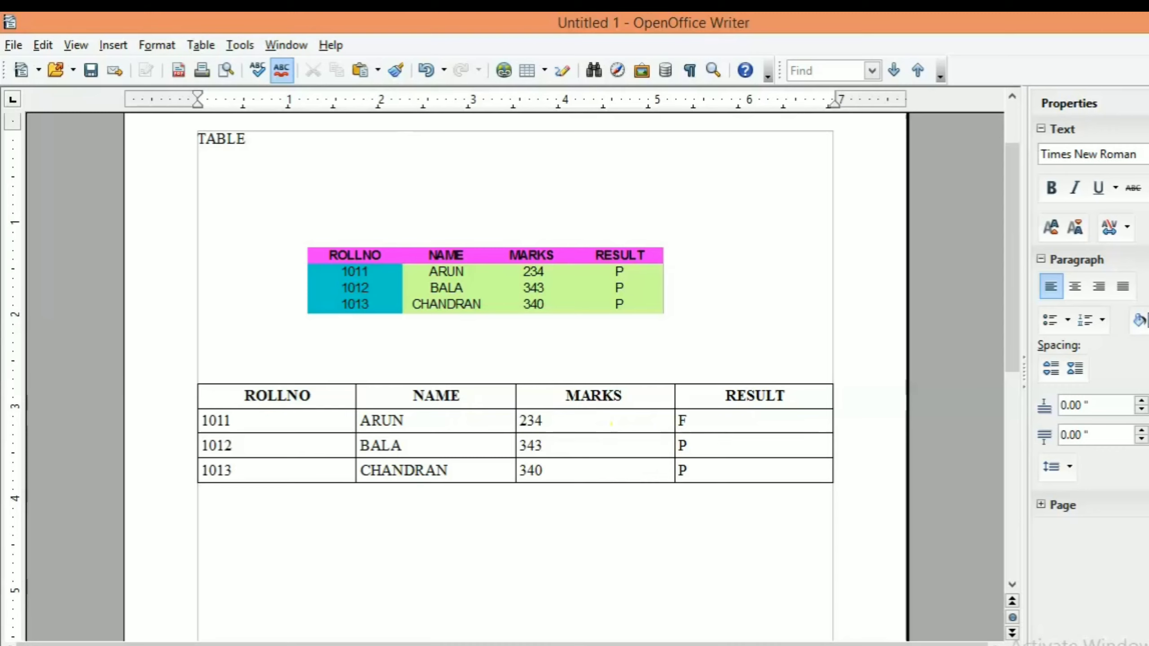
- Change ARUN's marks in D4 to 434 and result in E4 to P, then save
left_click(708, 636)
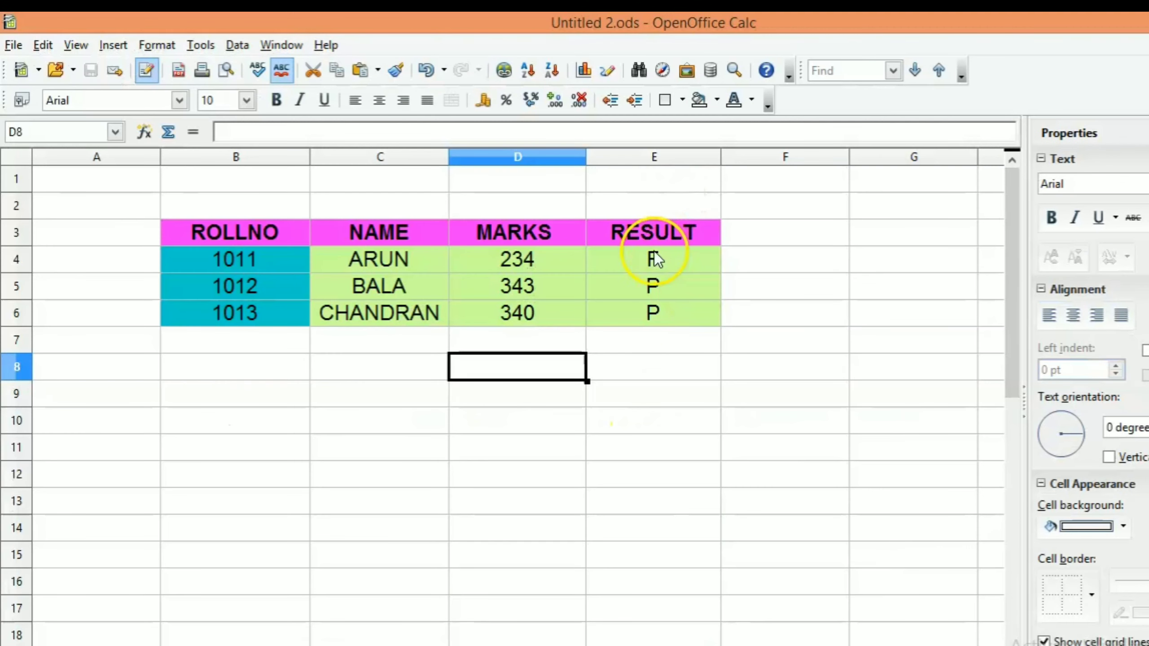
double_click(660, 262)
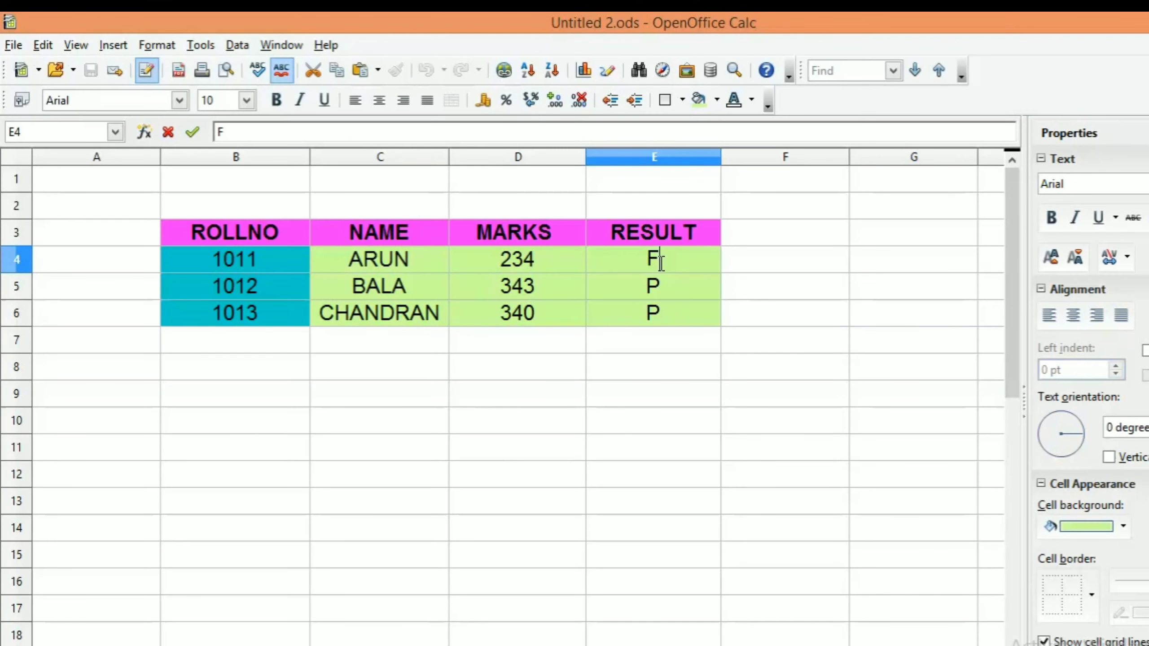
left_click(508, 264)
double_click(510, 263)
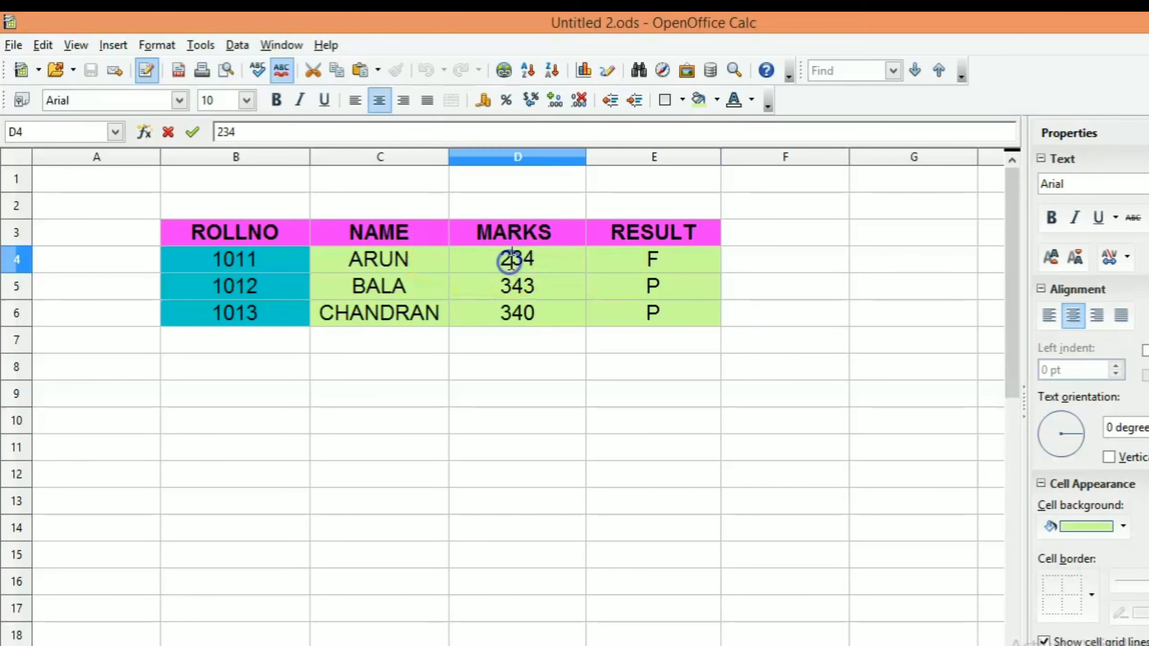
key("BackSpace")
type("4")
left_click(671, 260)
key("BackSpace")
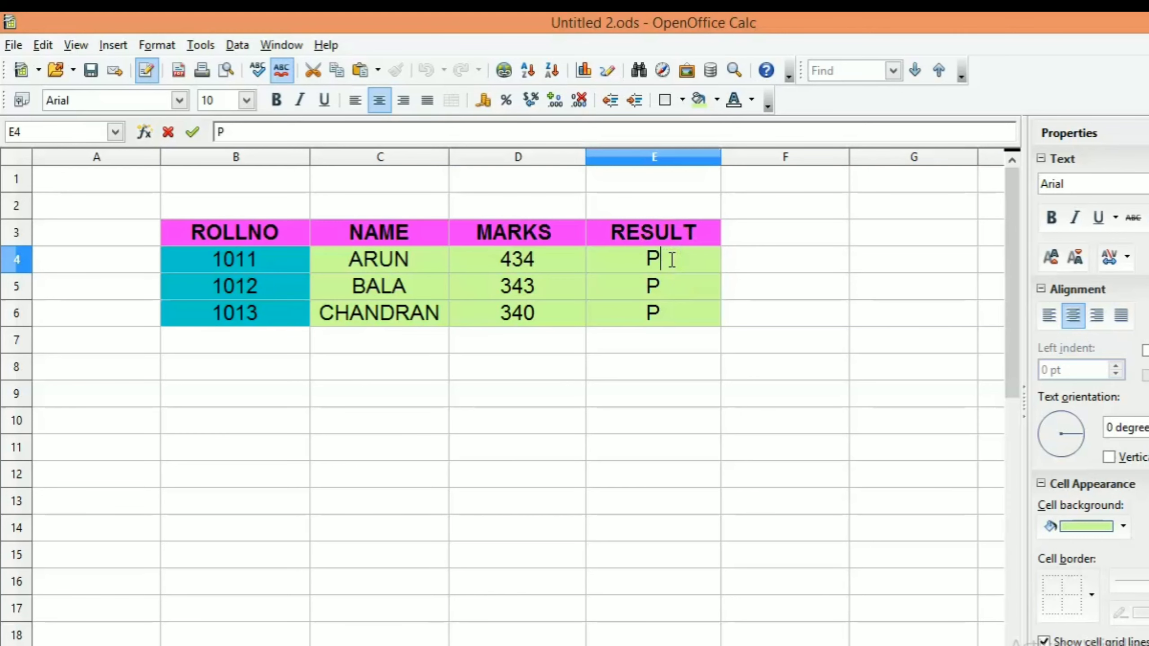
left_click(13, 45)
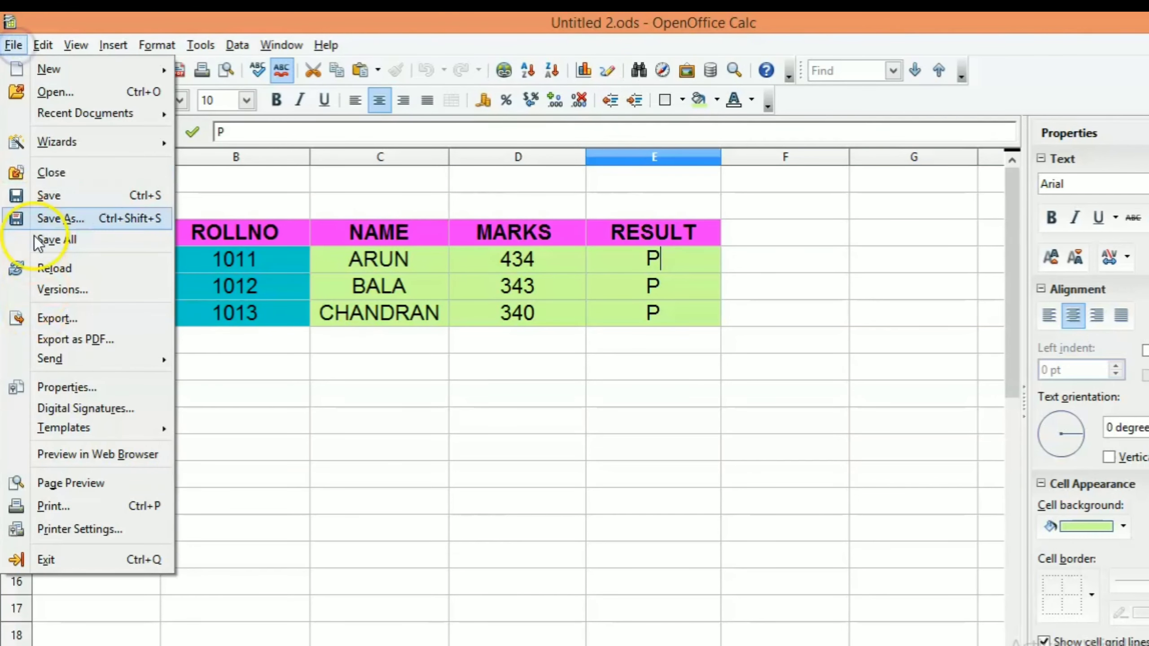
left_click(50, 196)
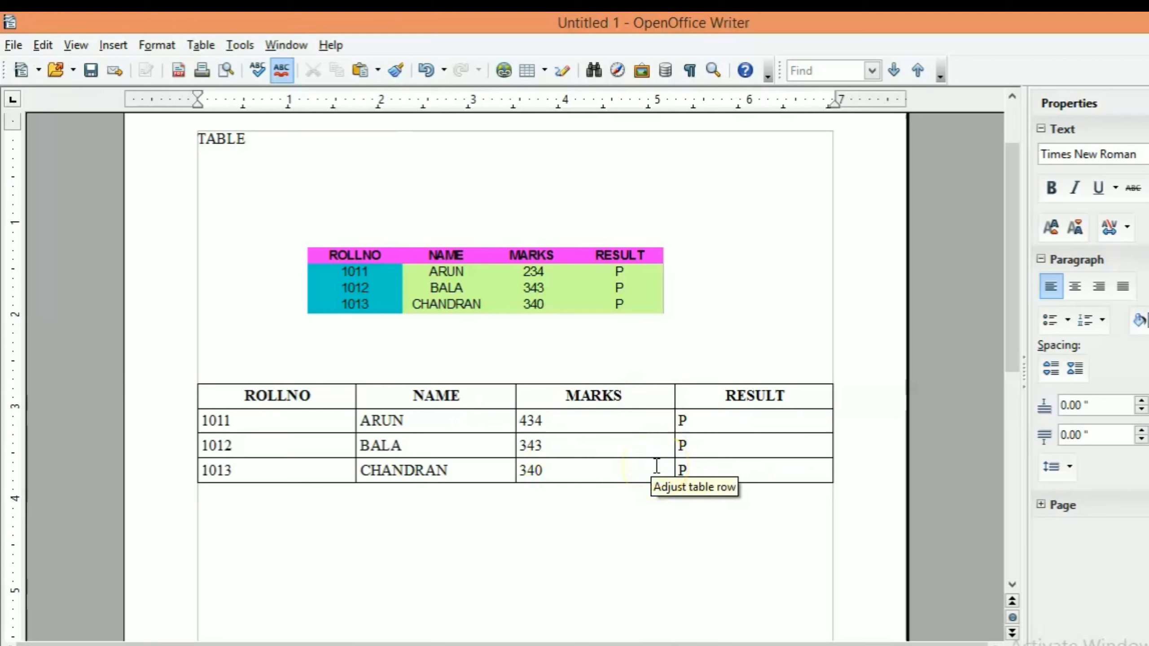
left_click(51, 43)
left_click(151, 210)
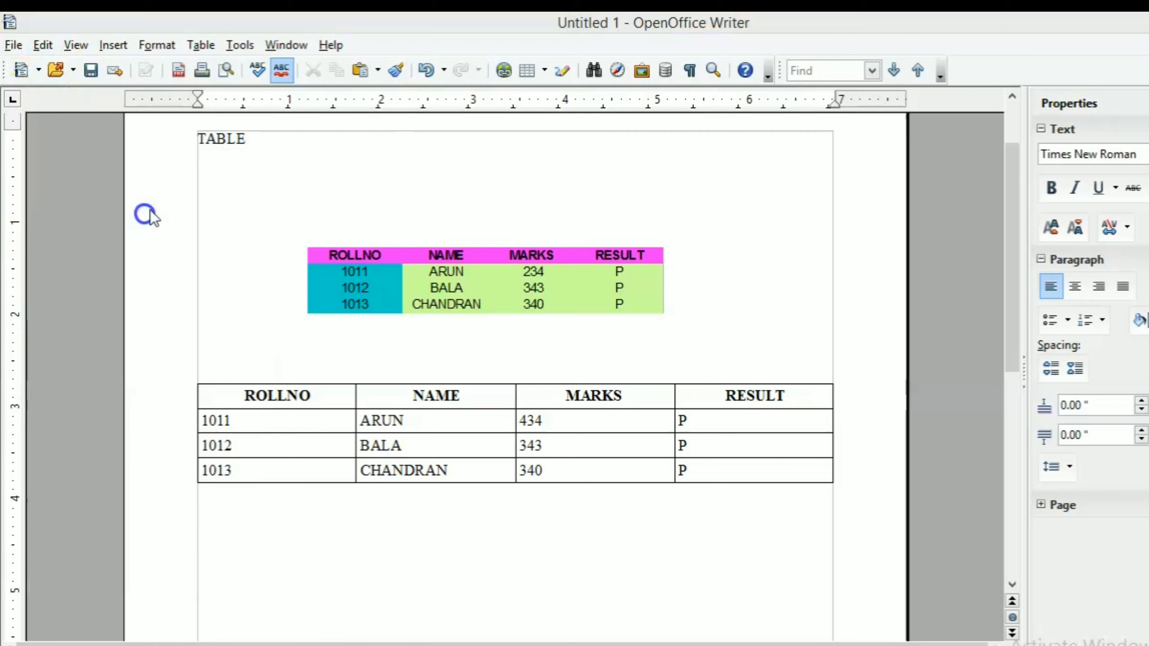
left_click(476, 409)
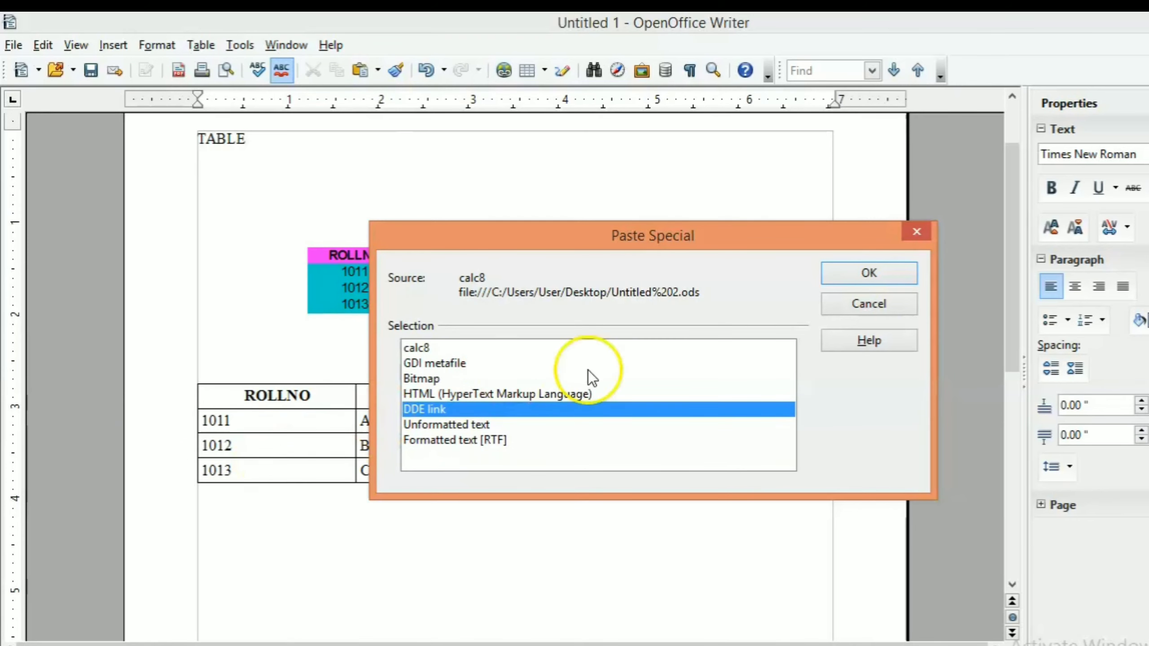
left_click(896, 303)
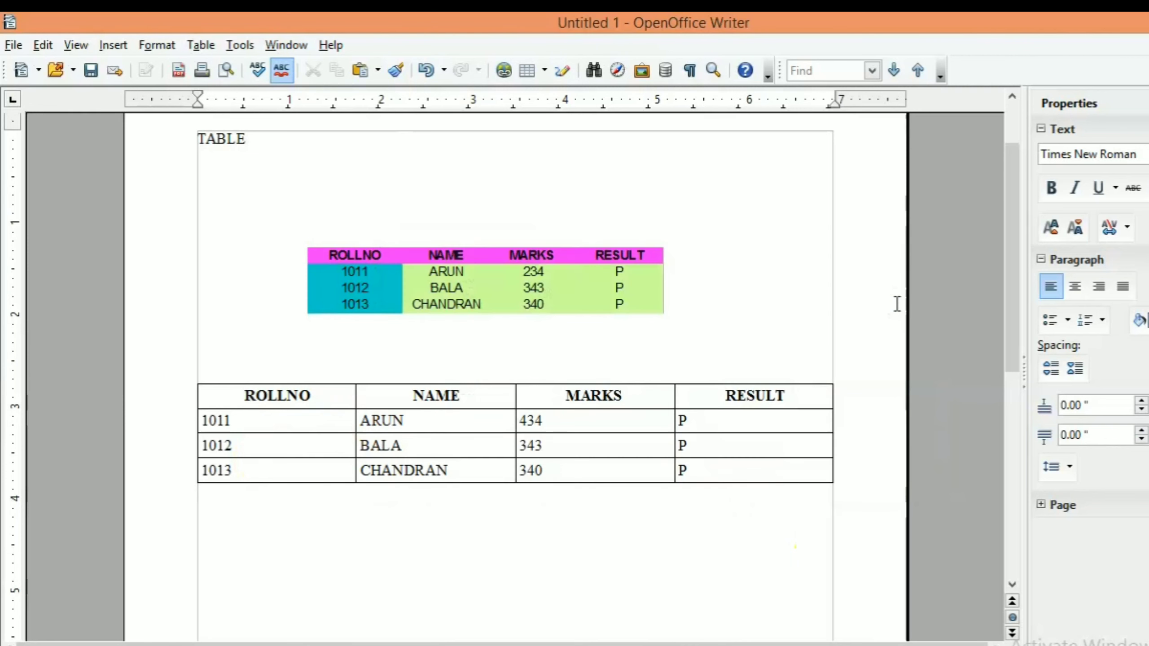